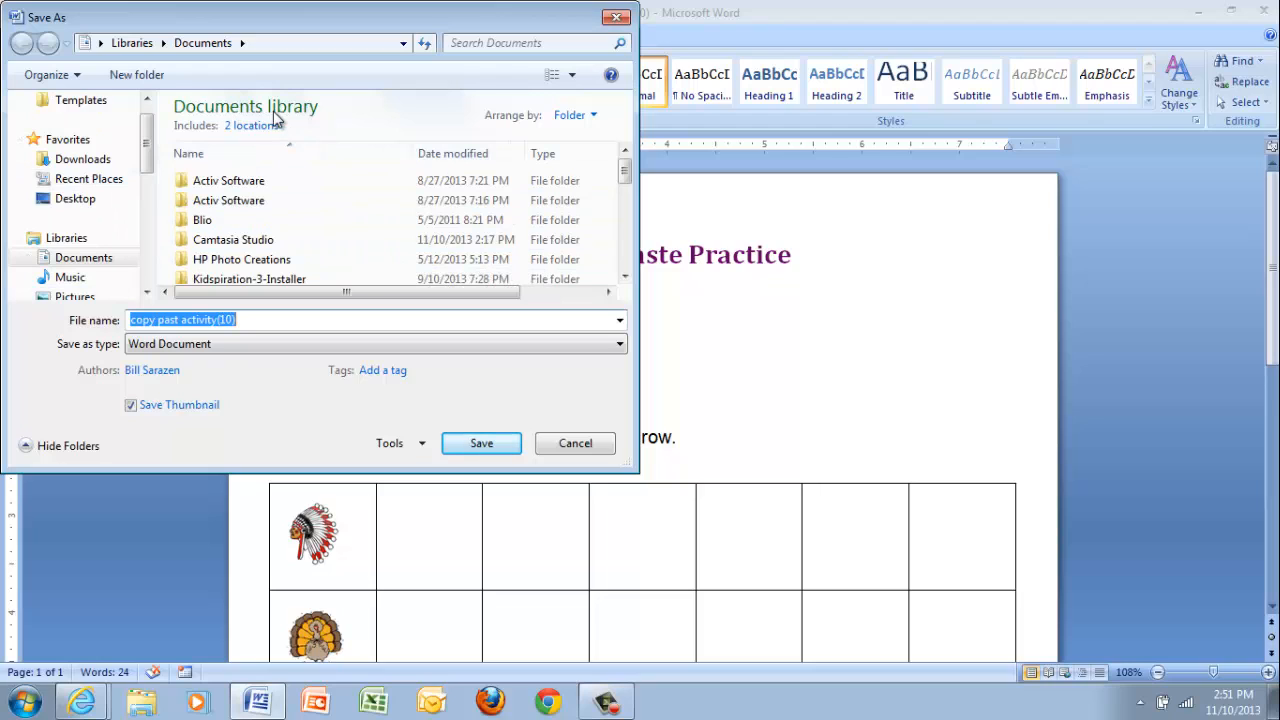
Step: Save the document in the Documents library under the name CP followed by the student's first name
{"action": "left_click", "coordinate": [238, 322]}
{"action": "left_click_drag", "start_coordinate": [238, 322], "coordinate": [117, 322]}
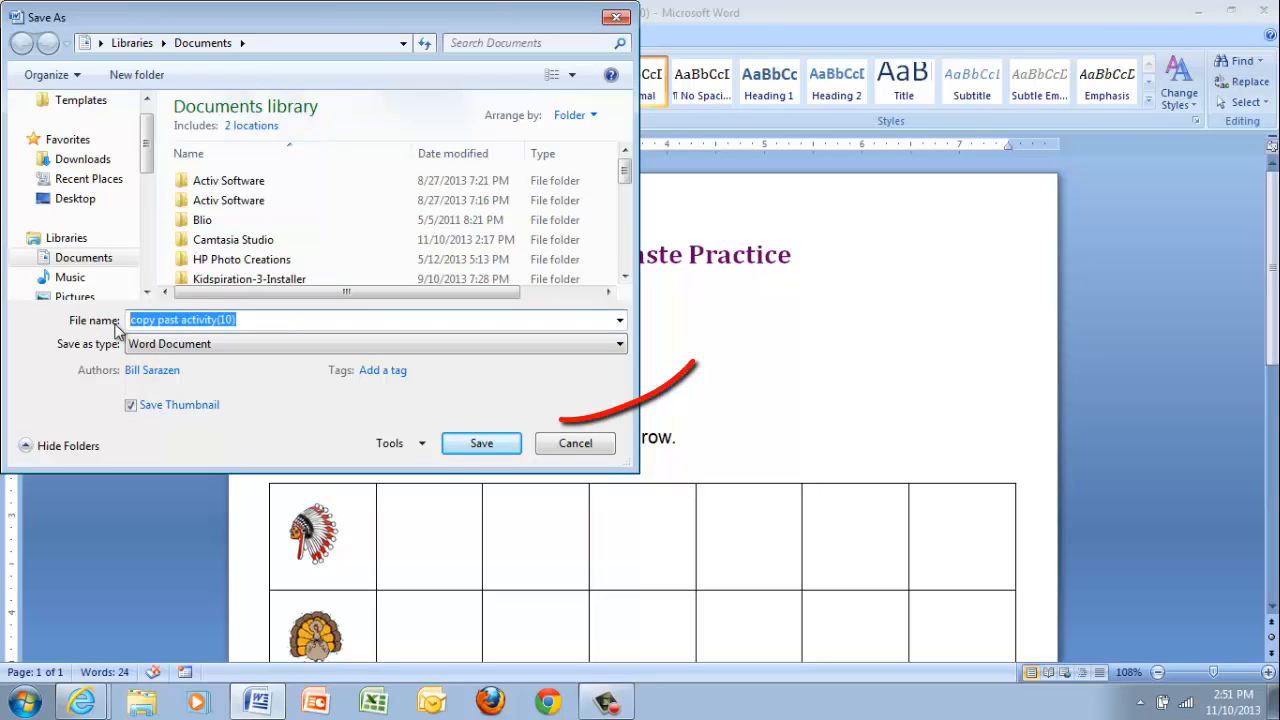
{"action": "type", "text": "CP"}
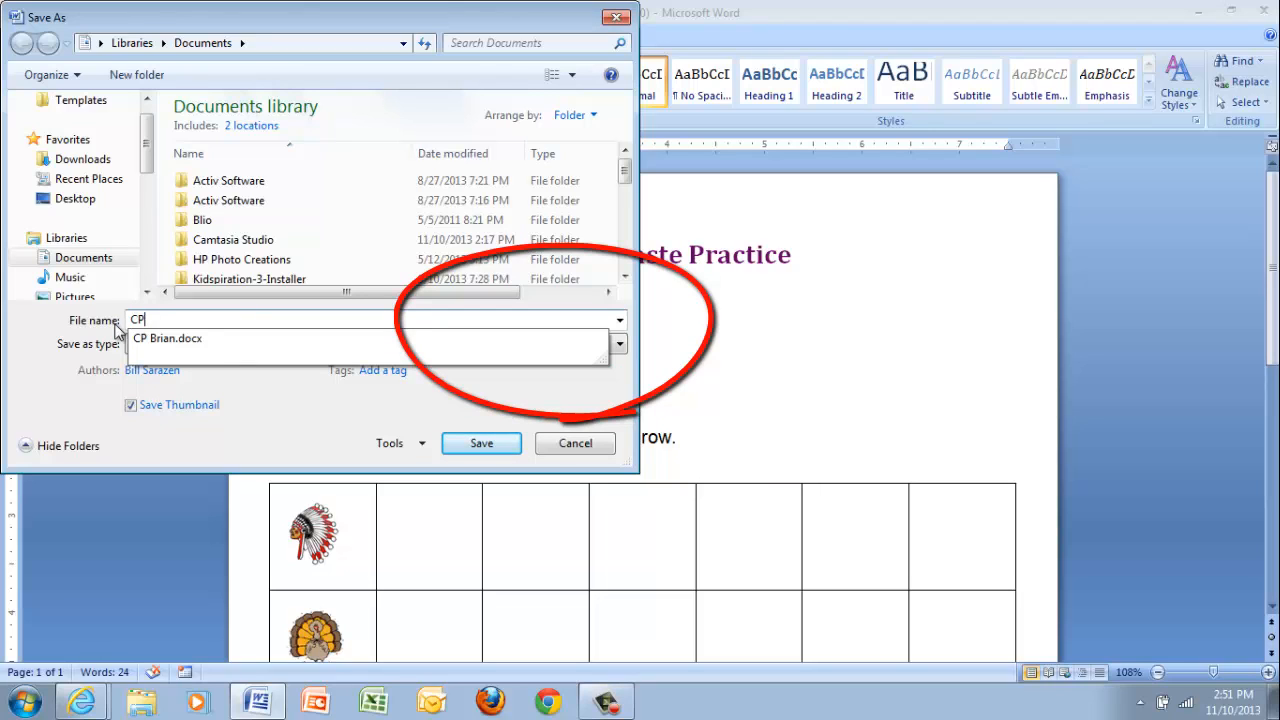
{"action": "type", "text": " Sally"}
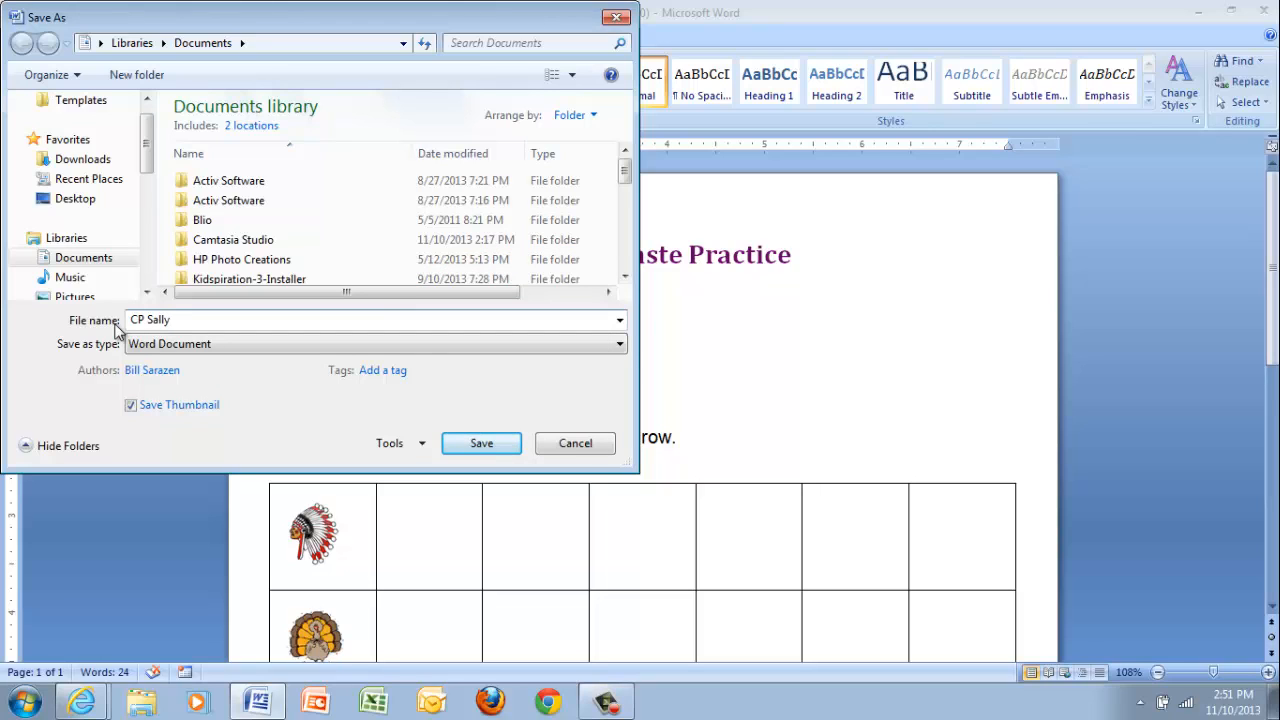
{"action": "left_click", "coordinate": [484, 444]}
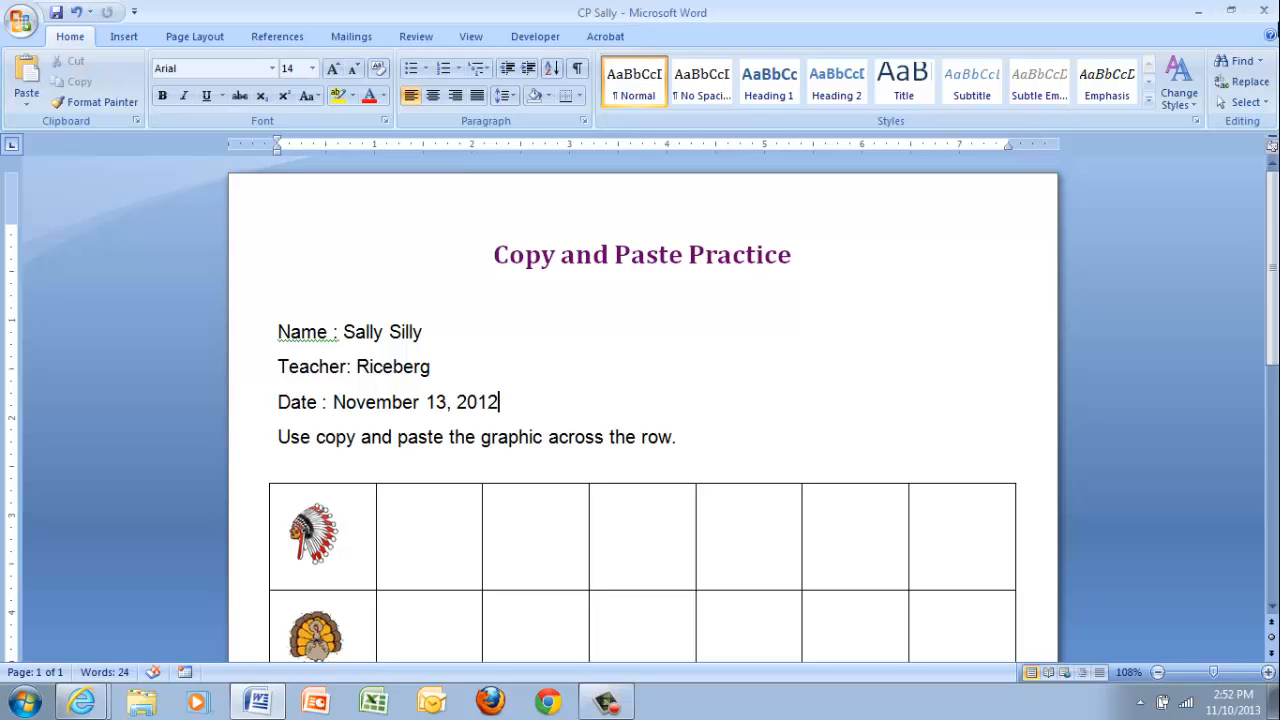
Step: Copy the feather headdress picture in the table's first row and paste it into the second cell of that row
{"action": "left_click_drag", "start_coordinate": [1276, 220], "coordinate": [1272, 263]}
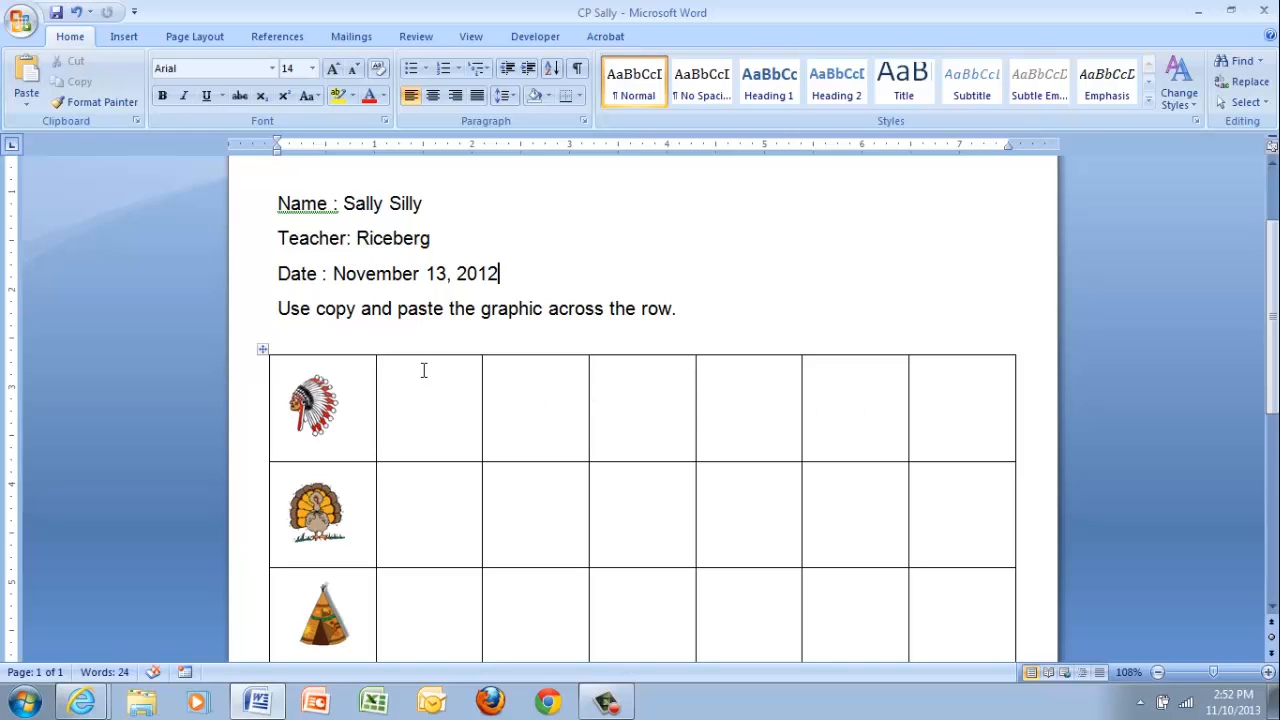
{"action": "left_click", "coordinate": [312, 401]}
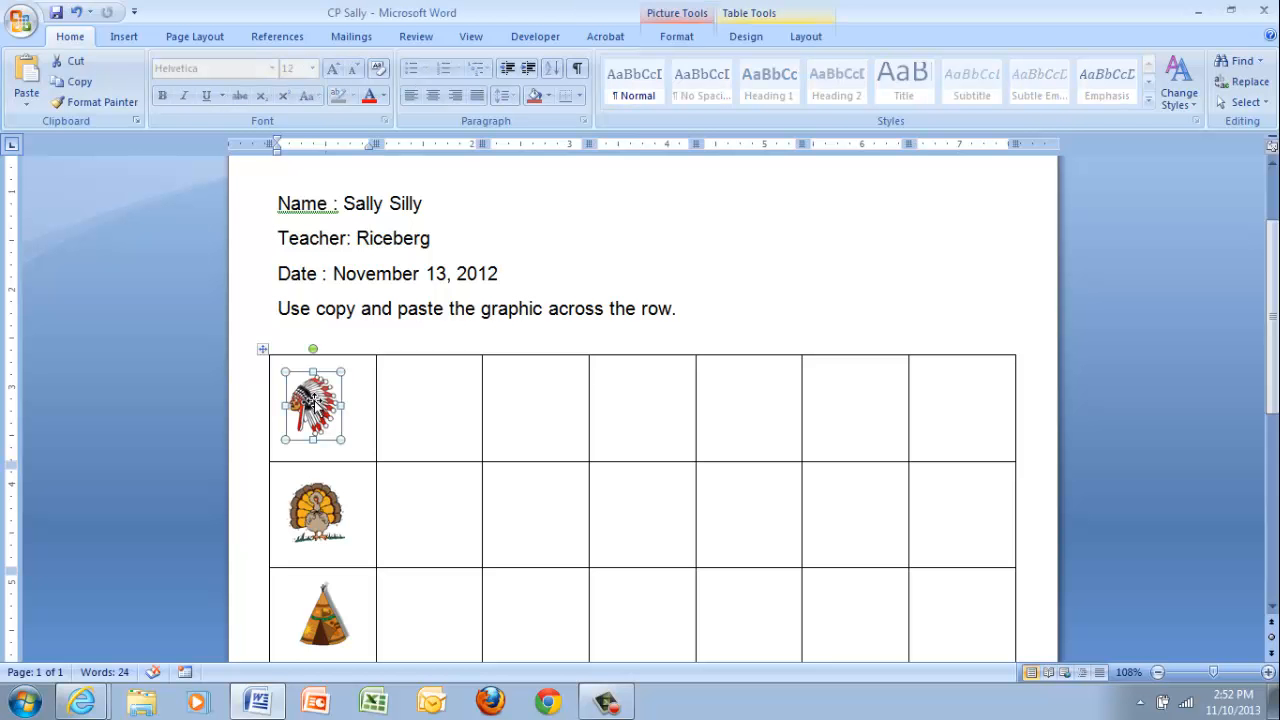
{"action": "left_click", "coordinate": [80, 88]}
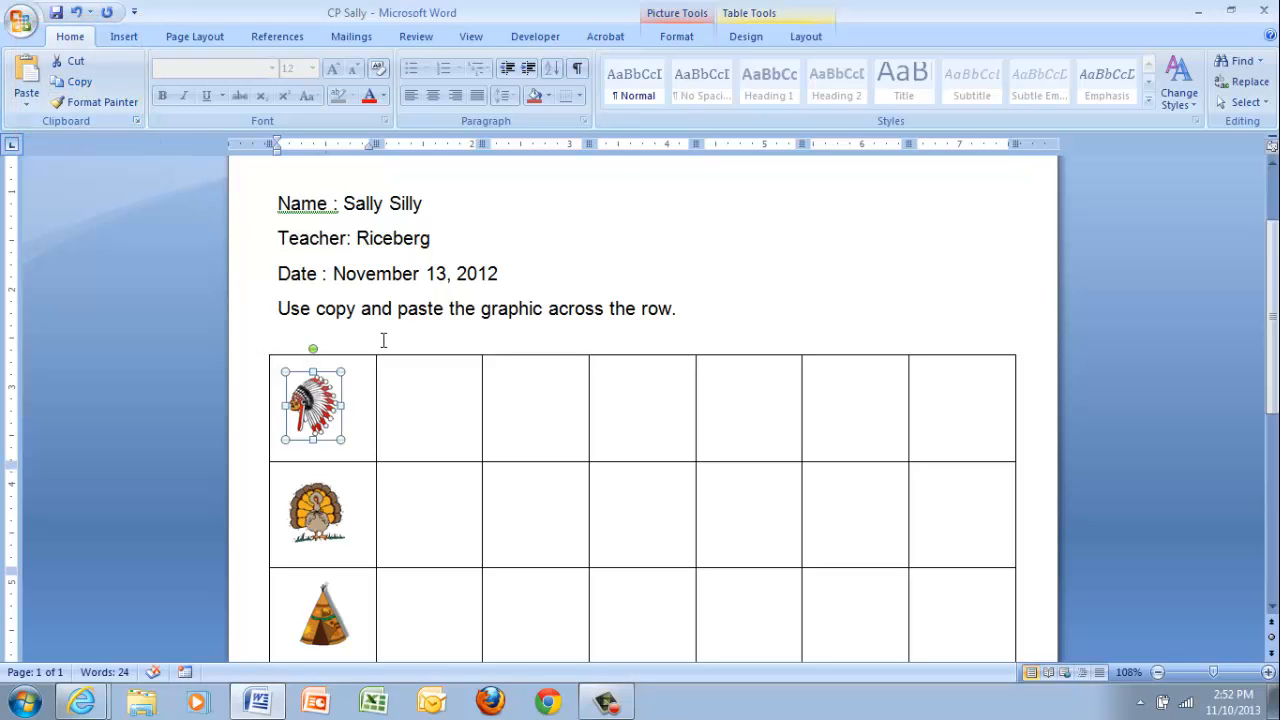
{"action": "left_click", "coordinate": [421, 404]}
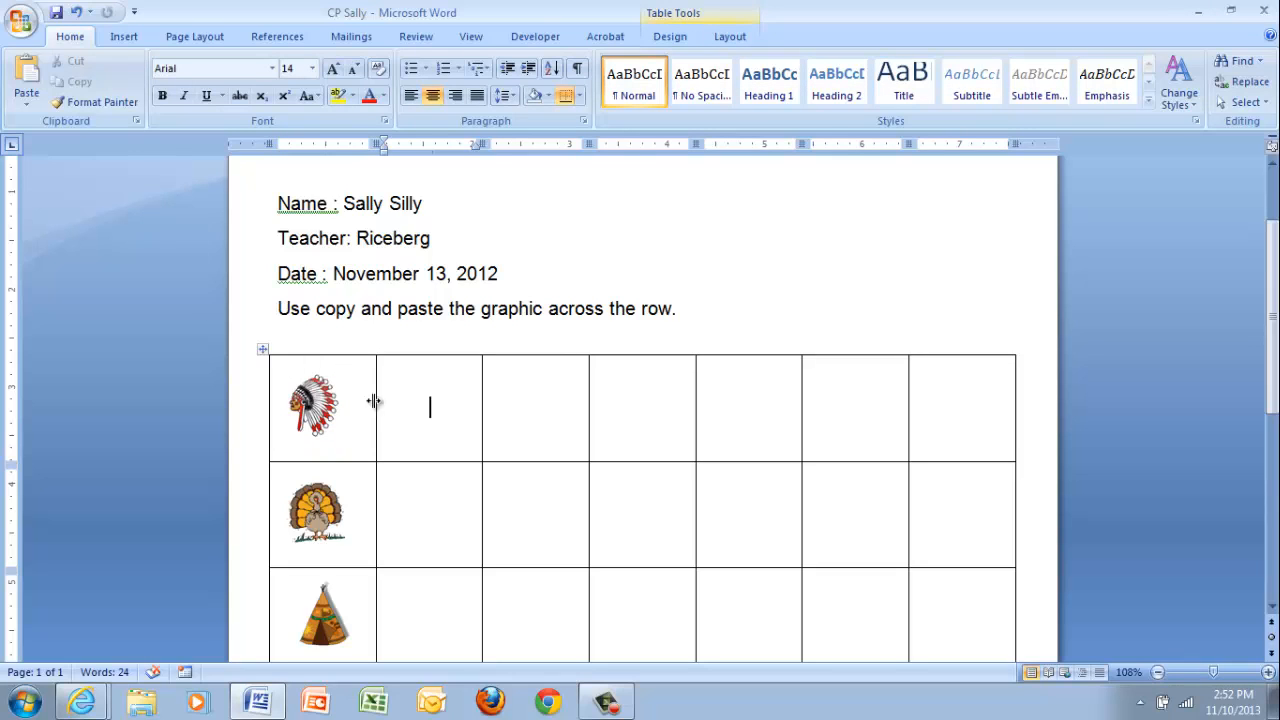
{"action": "left_click", "coordinate": [30, 82]}
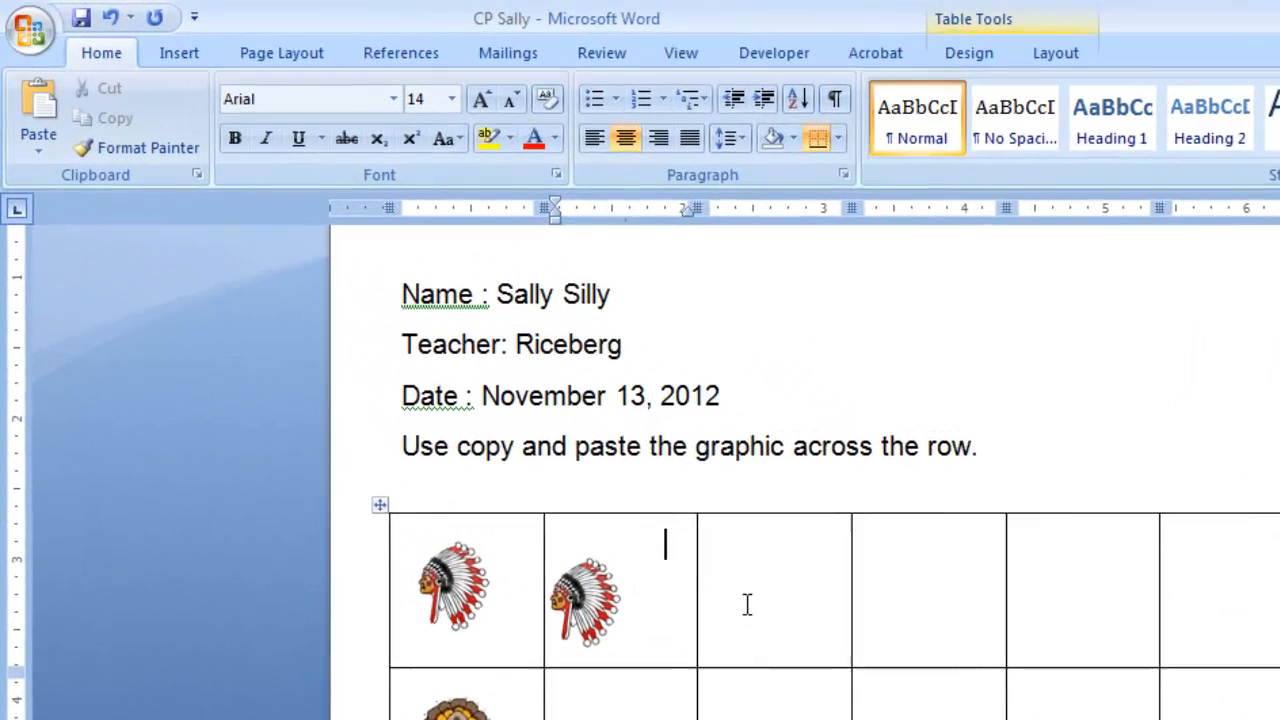
{"action": "left_click", "coordinate": [622, 630]}
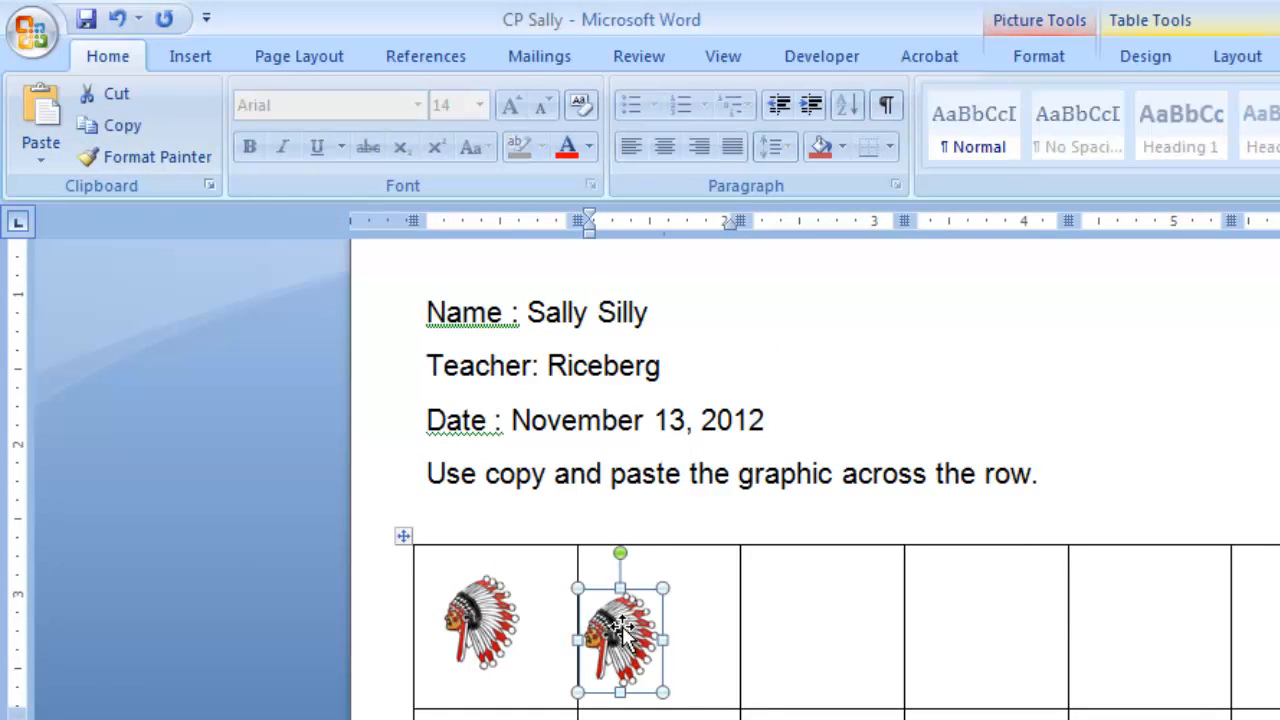
{"action": "left_click_drag", "start_coordinate": [622, 630], "coordinate": [226, 264]}
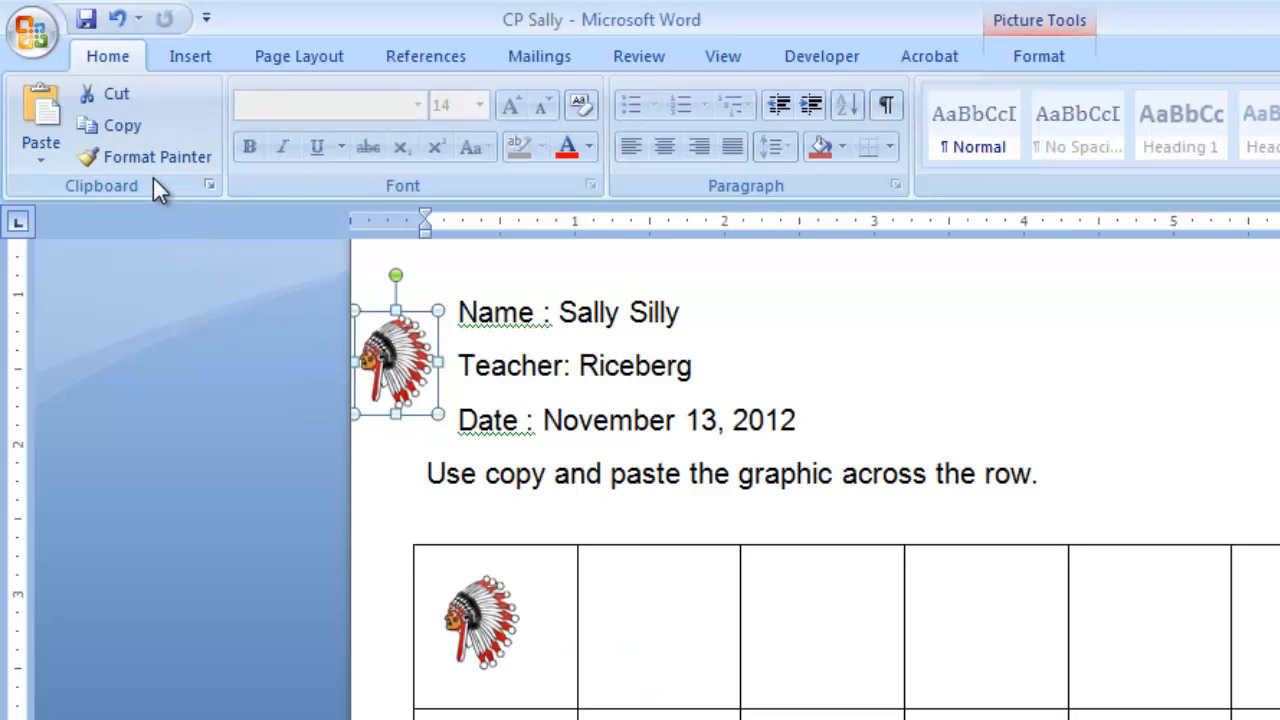
{"action": "left_click", "coordinate": [118, 19]}
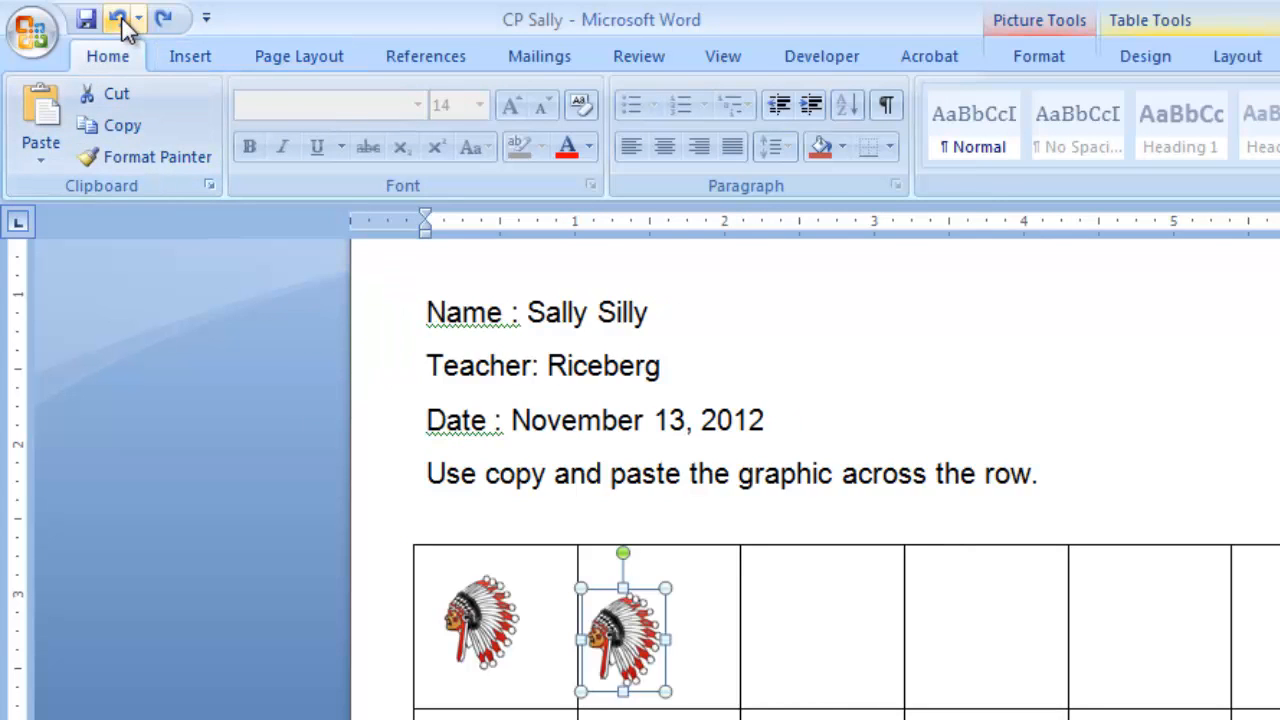
Step: Copy the headdress picture from the second cell and paste it into the third cell of the first row
{"action": "left_click", "coordinate": [116, 124]}
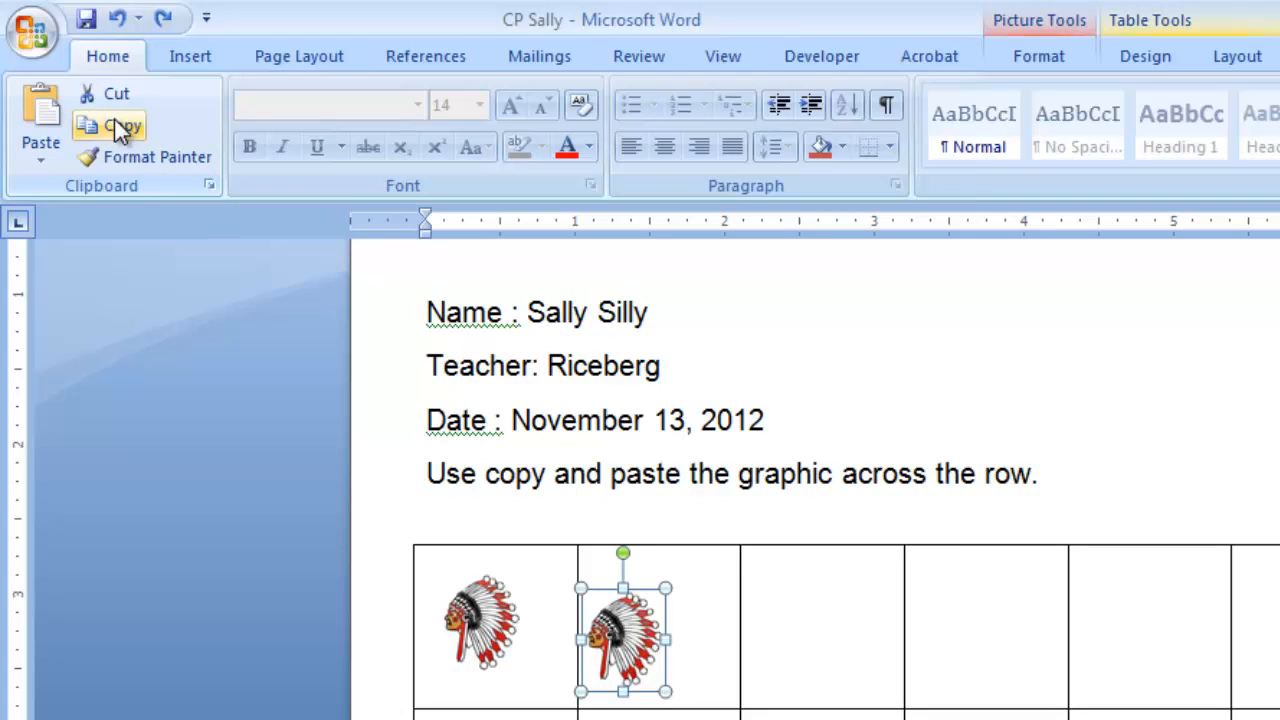
{"action": "left_click", "coordinate": [858, 614]}
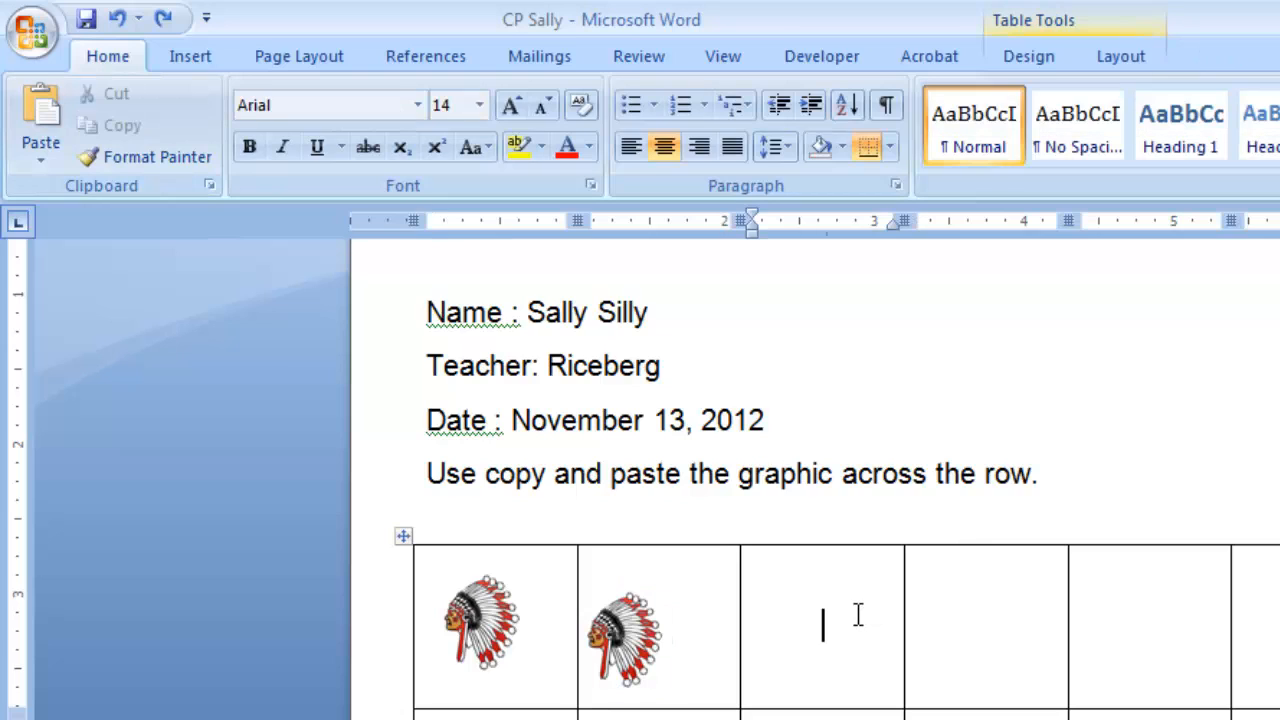
{"action": "left_click", "coordinate": [46, 118]}
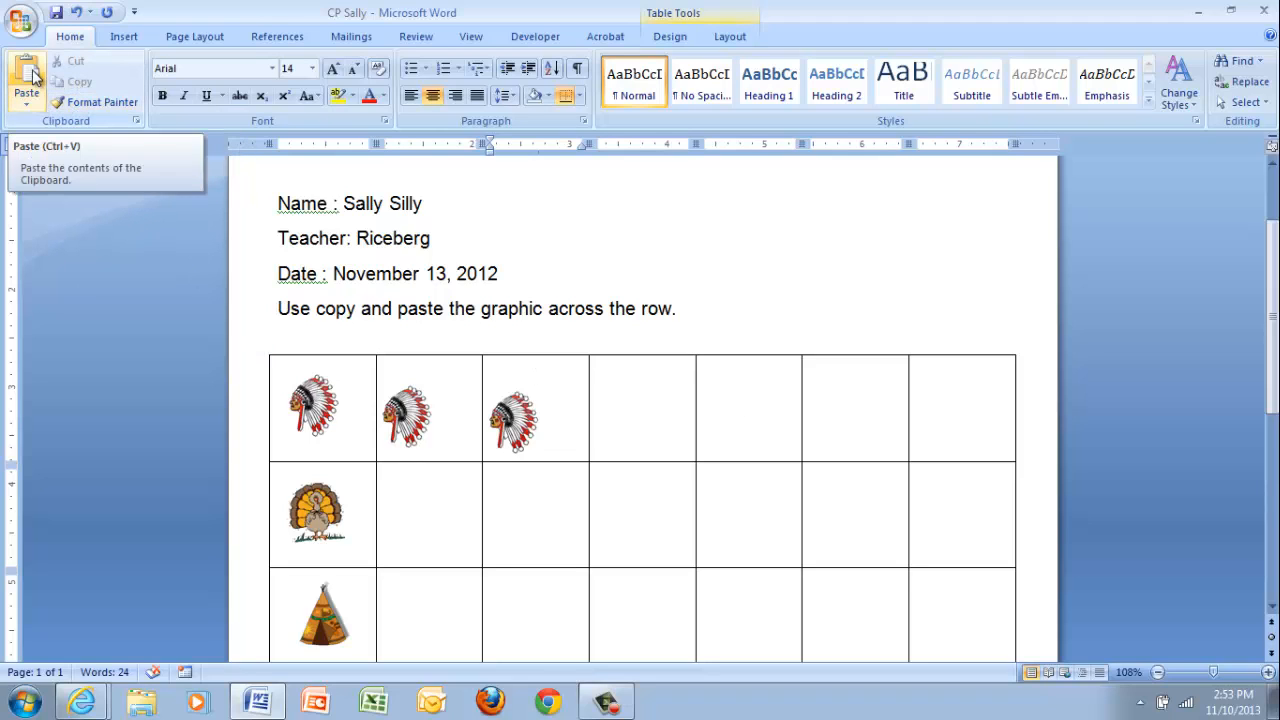
Step: Paste the headdress picture into the fourth, fifth, sixth and seventh cells of the first row
{"action": "left_click", "coordinate": [629, 413]}
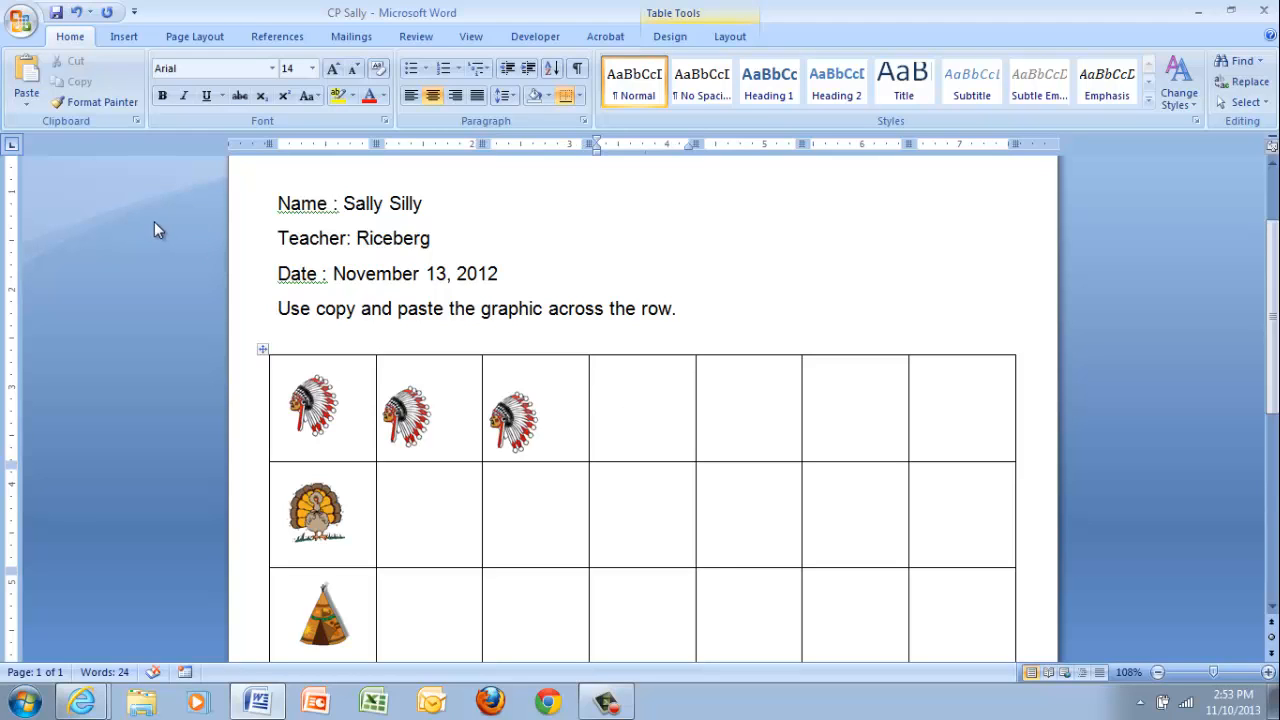
{"action": "left_click", "coordinate": [27, 68]}
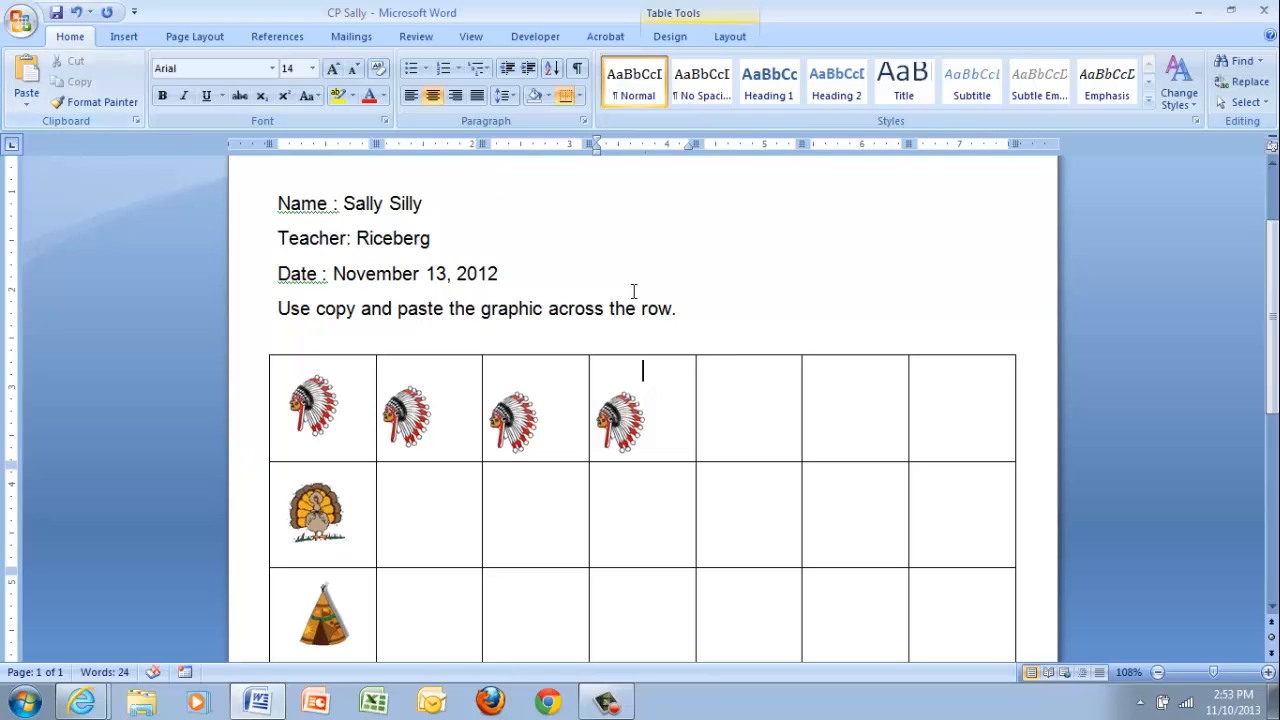
{"action": "left_click", "coordinate": [740, 390]}
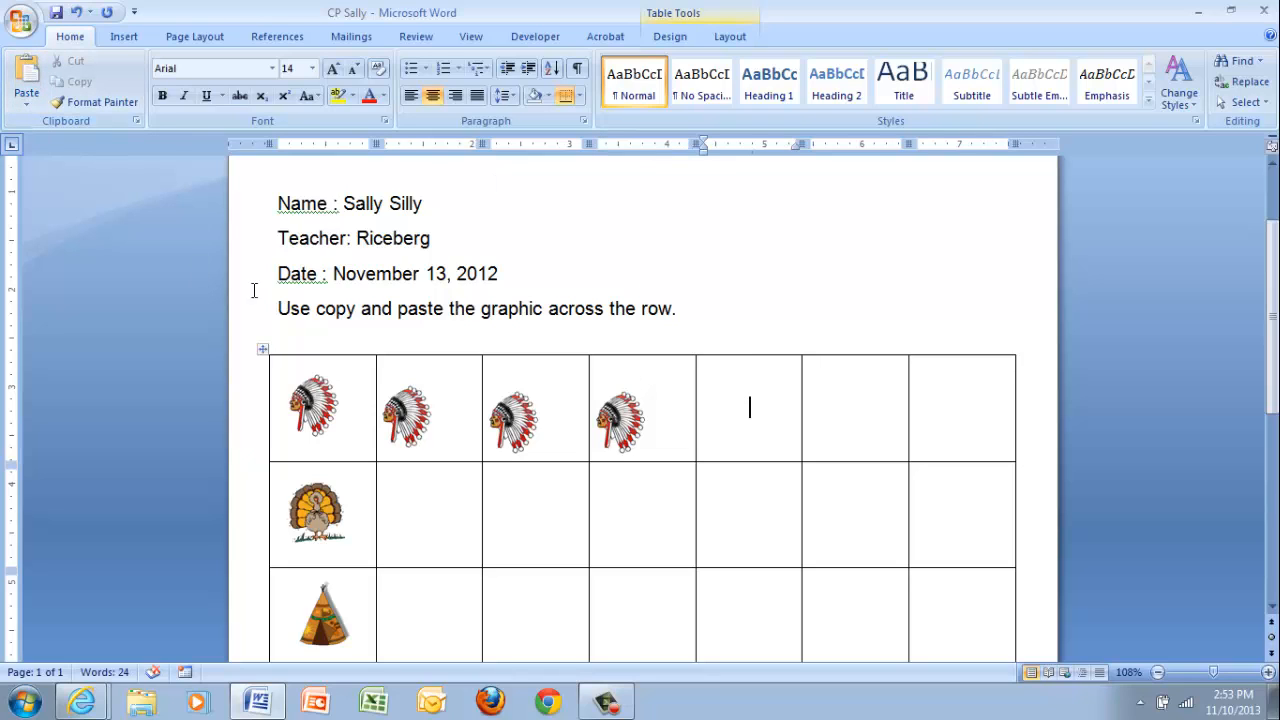
{"action": "left_click", "coordinate": [20, 85]}
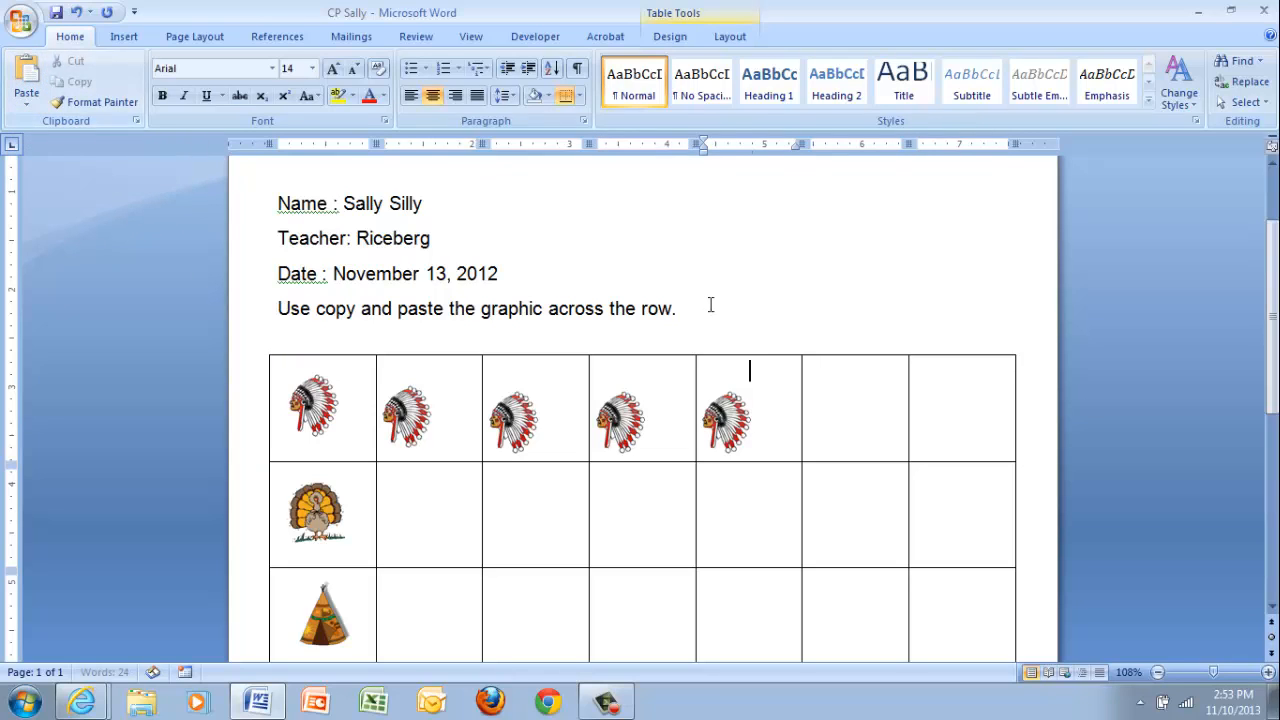
{"action": "left_click", "coordinate": [857, 401]}
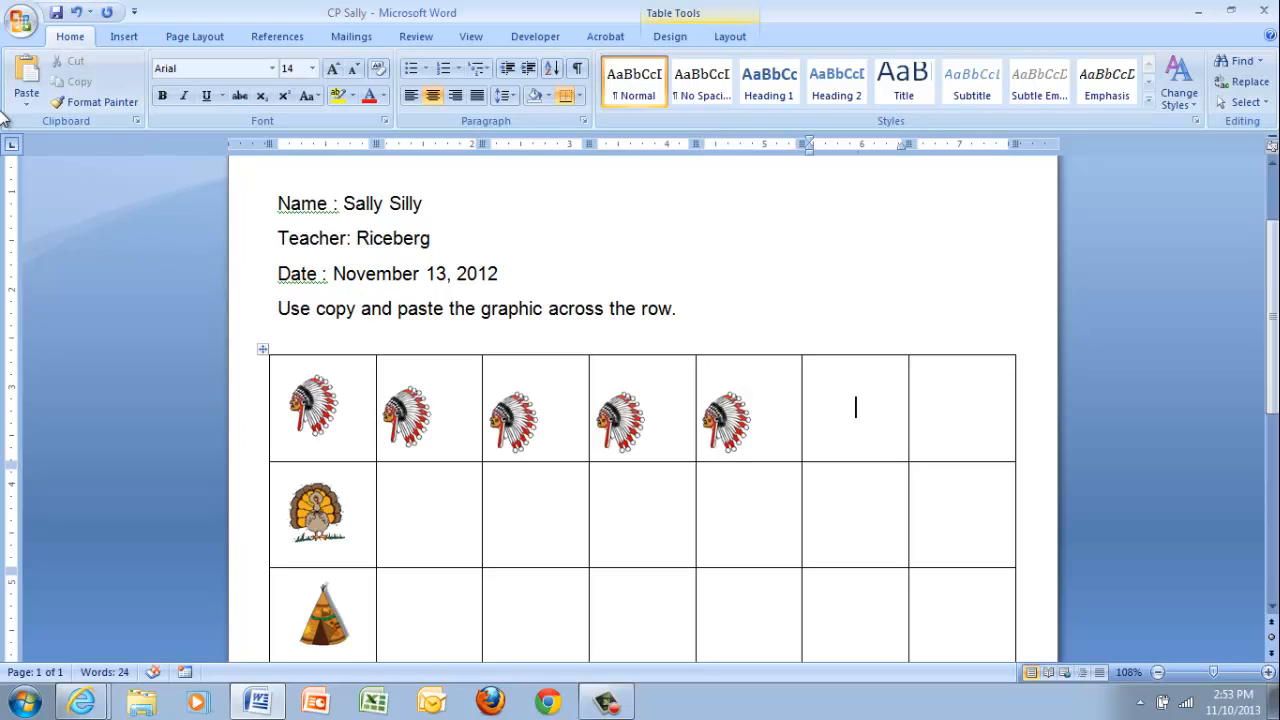
{"action": "left_click", "coordinate": [22, 85]}
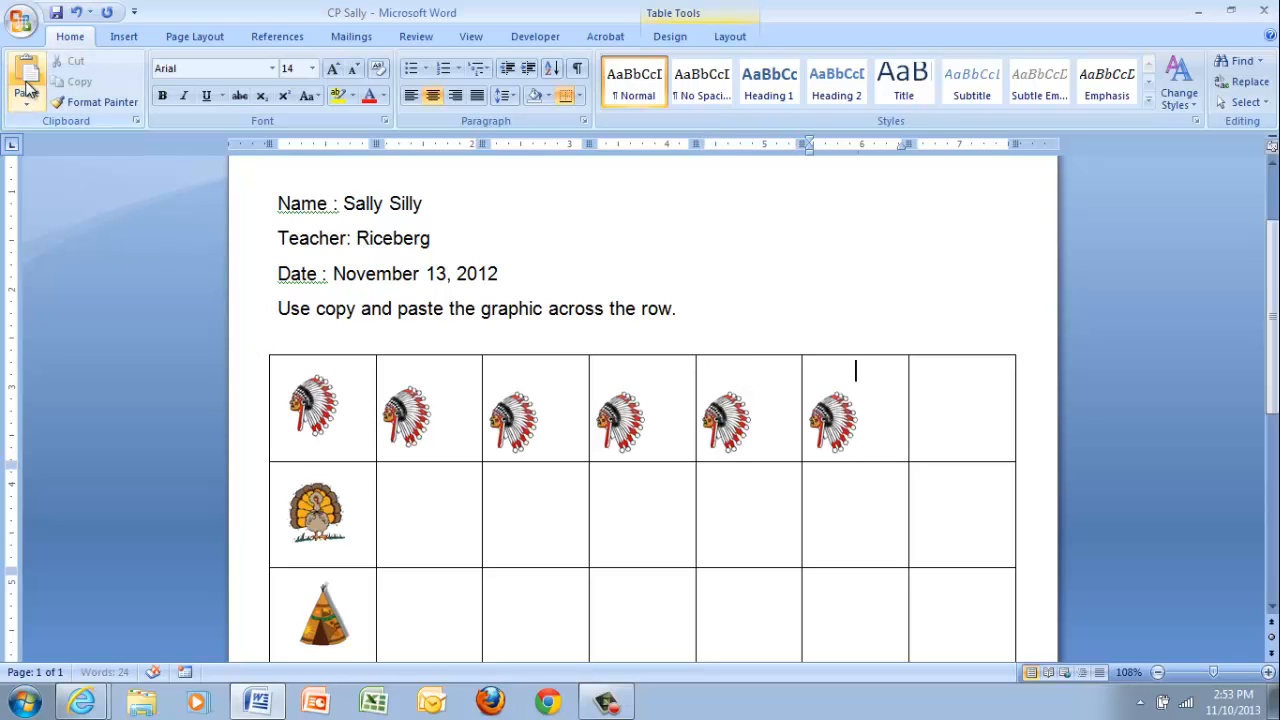
{"action": "left_click", "coordinate": [944, 420]}
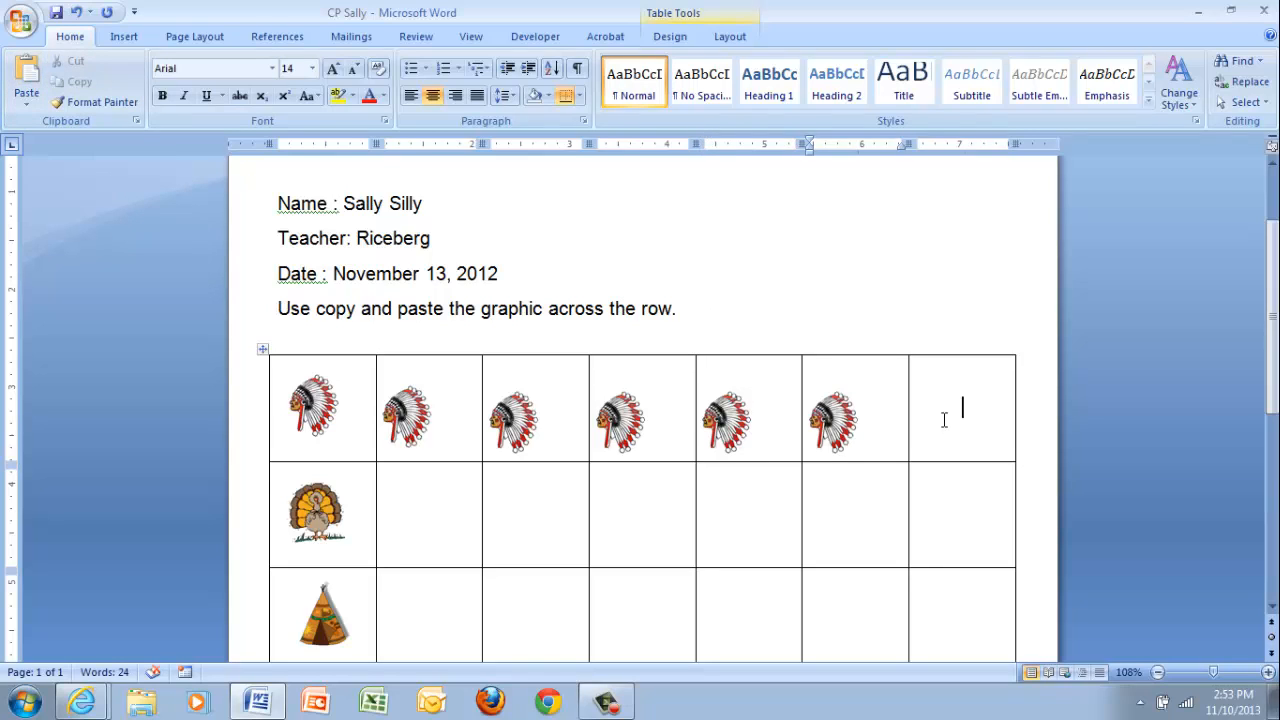
{"action": "left_click", "coordinate": [30, 85]}
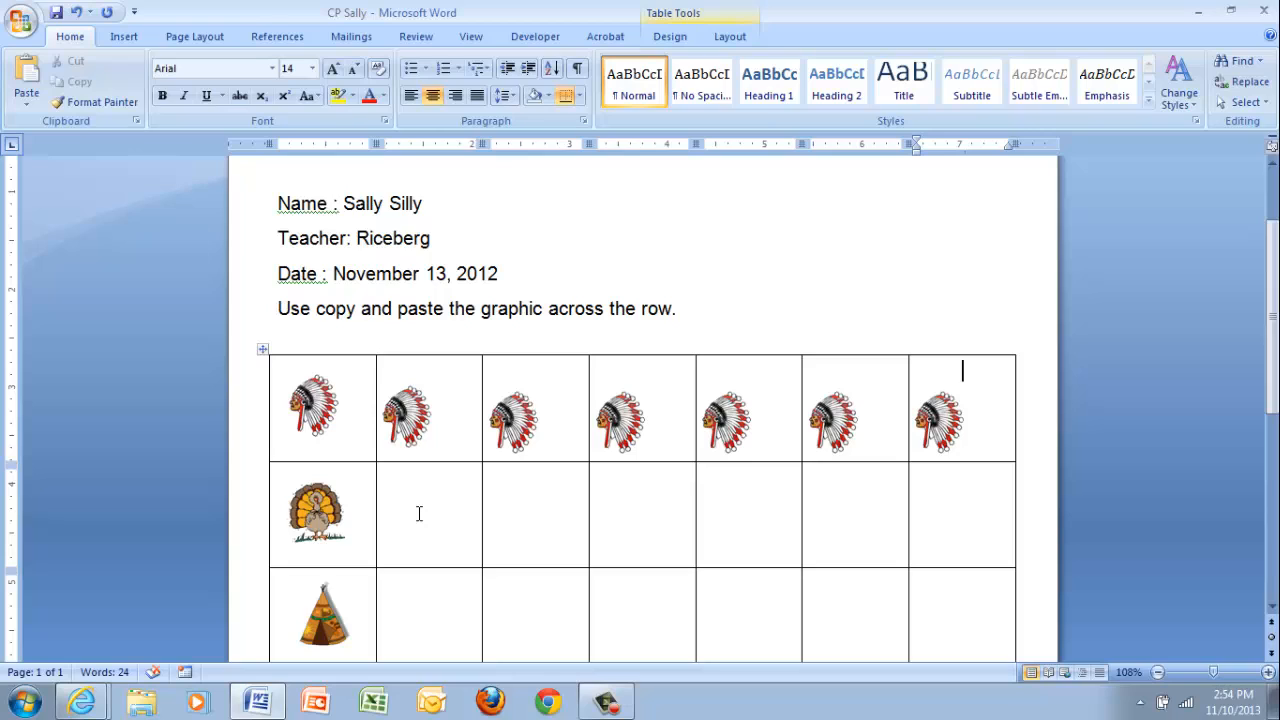
Step: Copy the turkey picture in the table's second row and paste it into the second cell of that row
{"action": "left_click", "coordinate": [313, 514]}
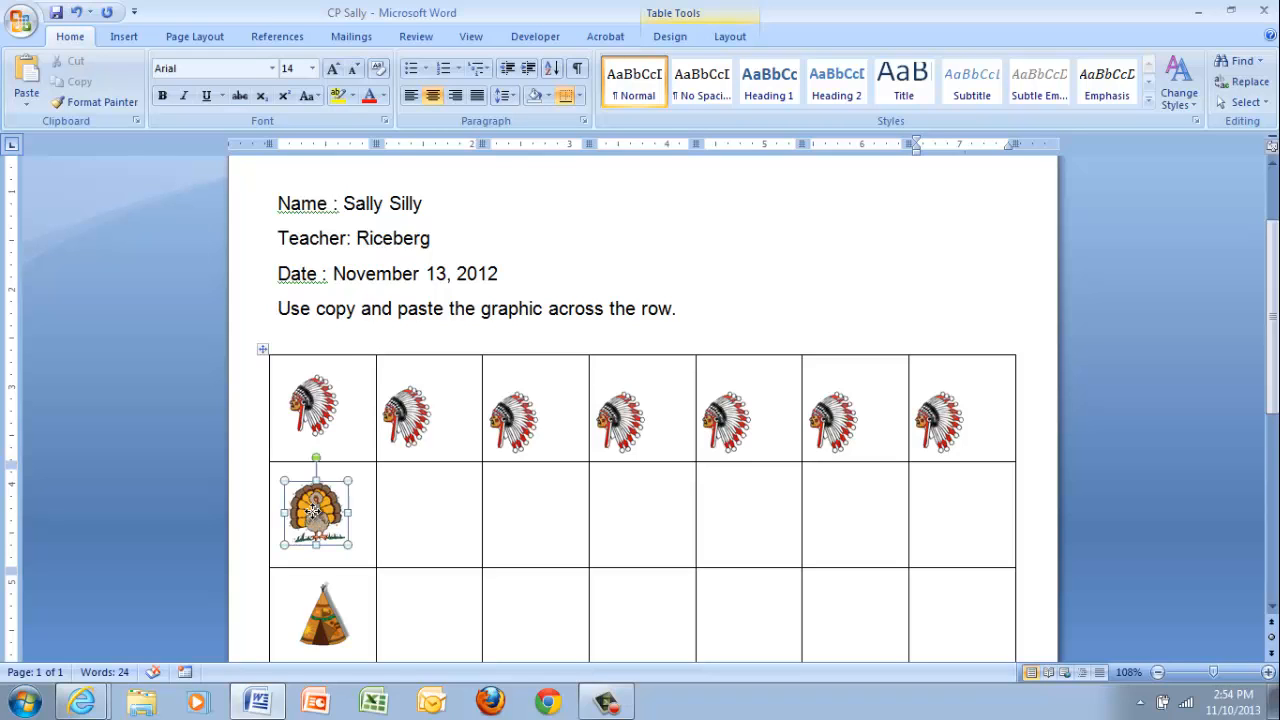
{"action": "right_click", "coordinate": [313, 515]}
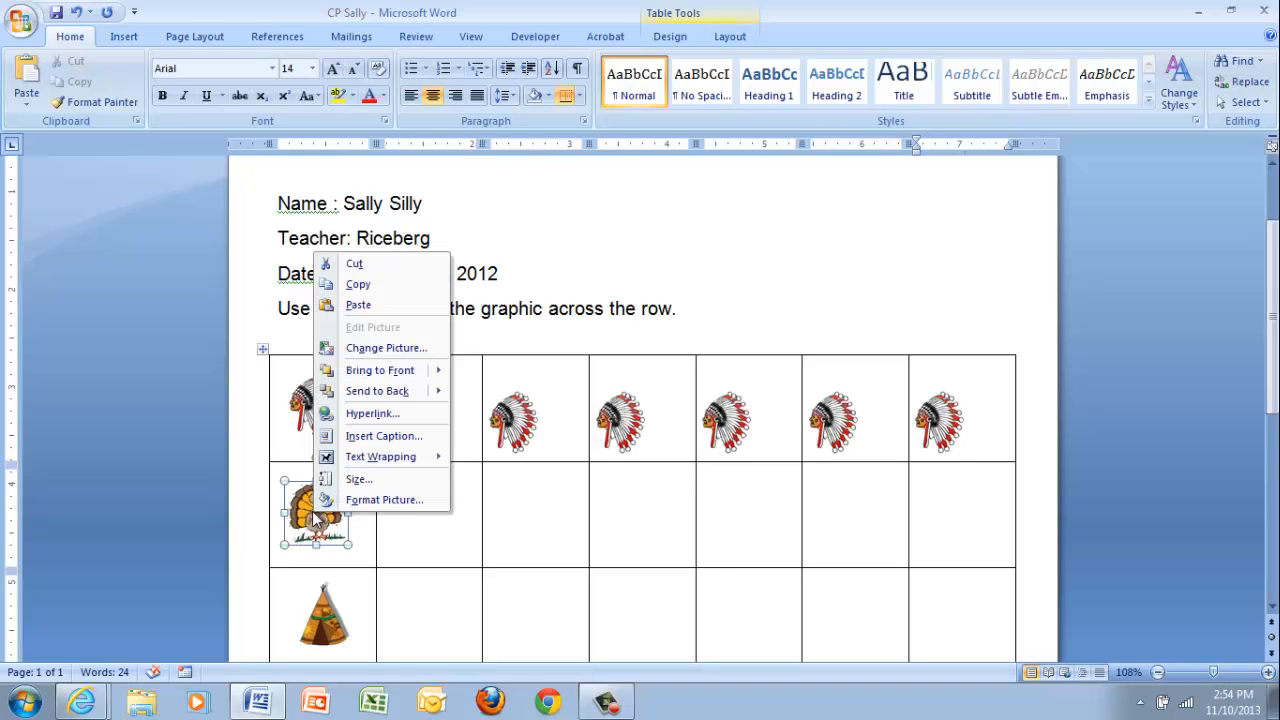
{"action": "left_click", "coordinate": [357, 285]}
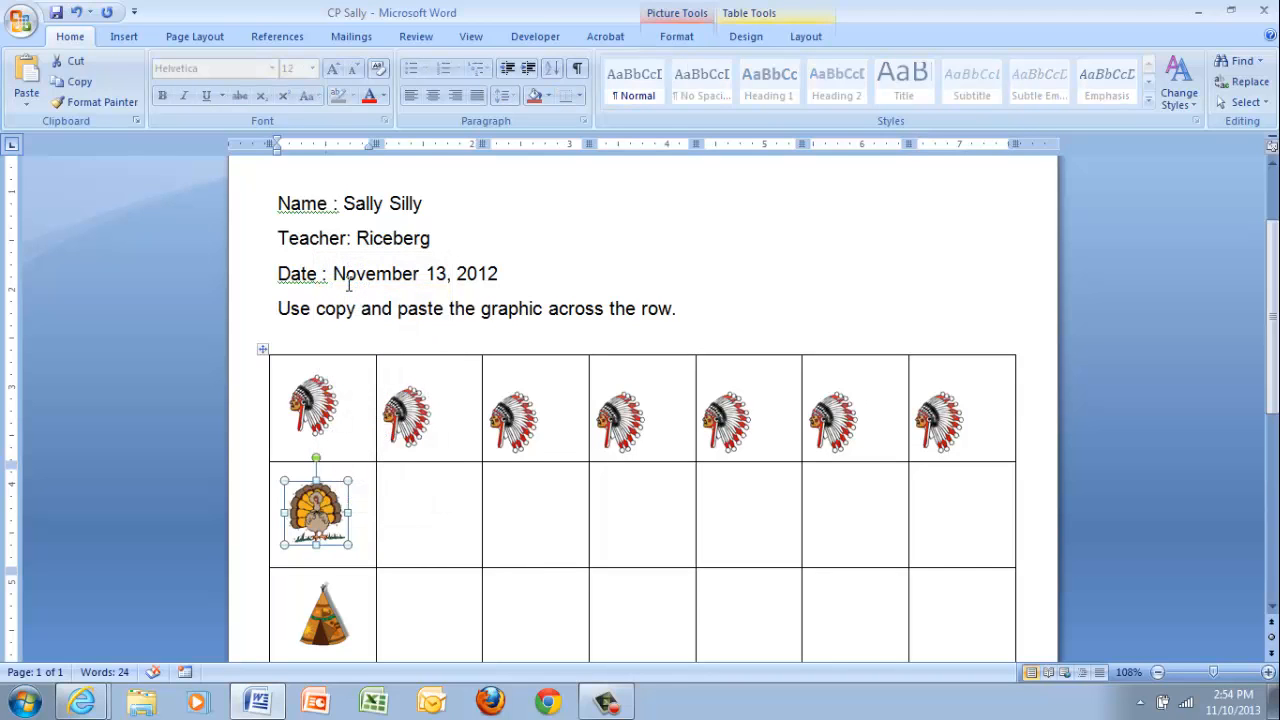
{"action": "right_click", "coordinate": [436, 512]}
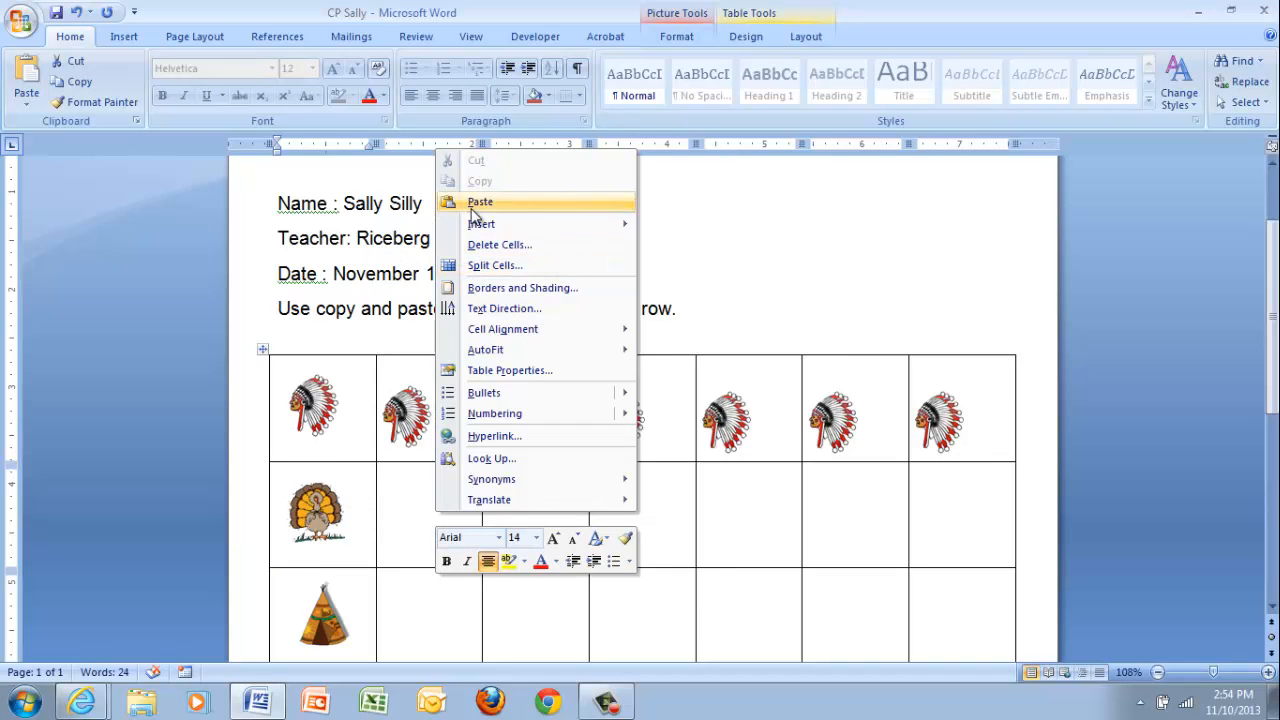
{"action": "left_click", "coordinate": [473, 204]}
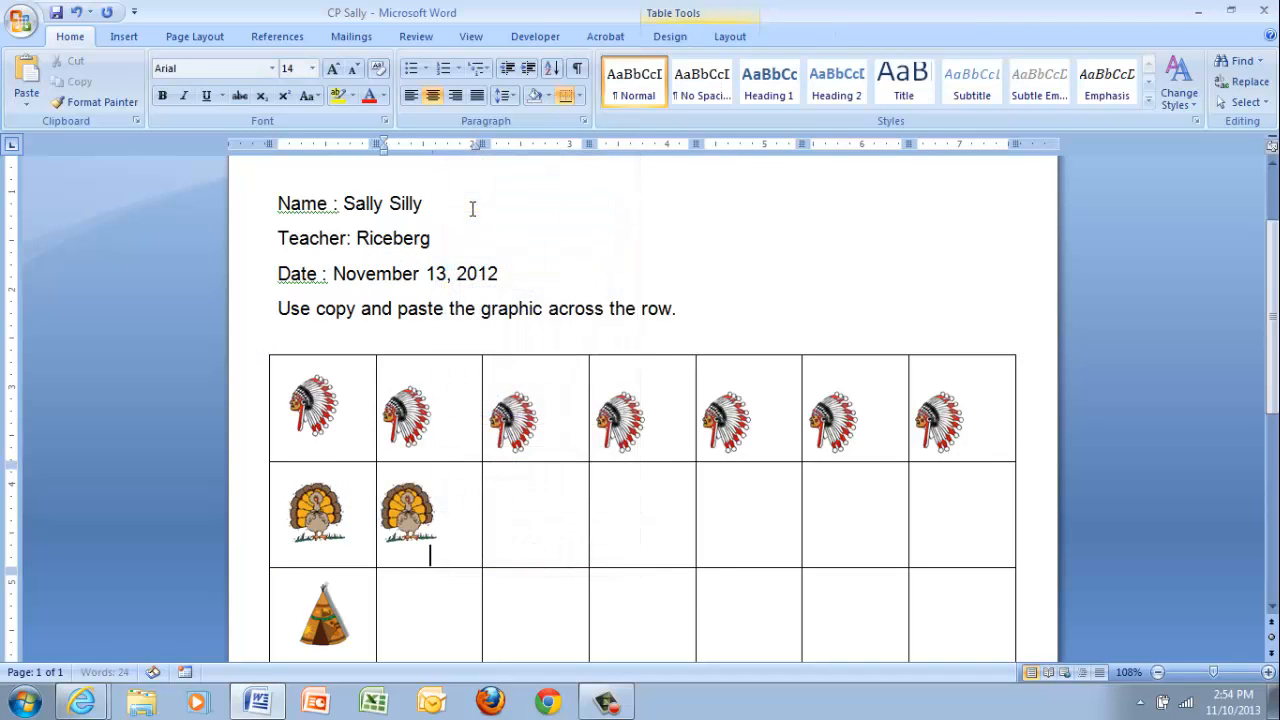
Step: Paste the turkey picture into the third through seventh cells of the second row
{"action": "right_click", "coordinate": [536, 524]}
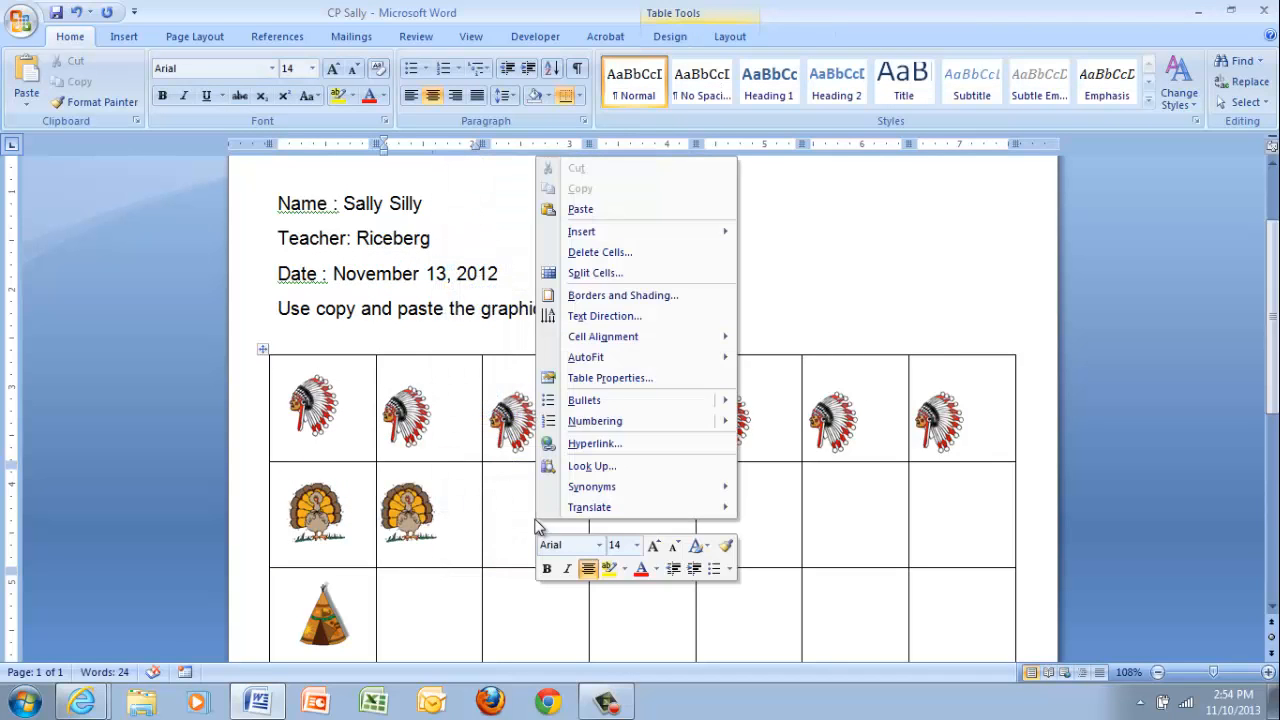
{"action": "left_click", "coordinate": [557, 209]}
{"action": "right_click", "coordinate": [634, 511]}
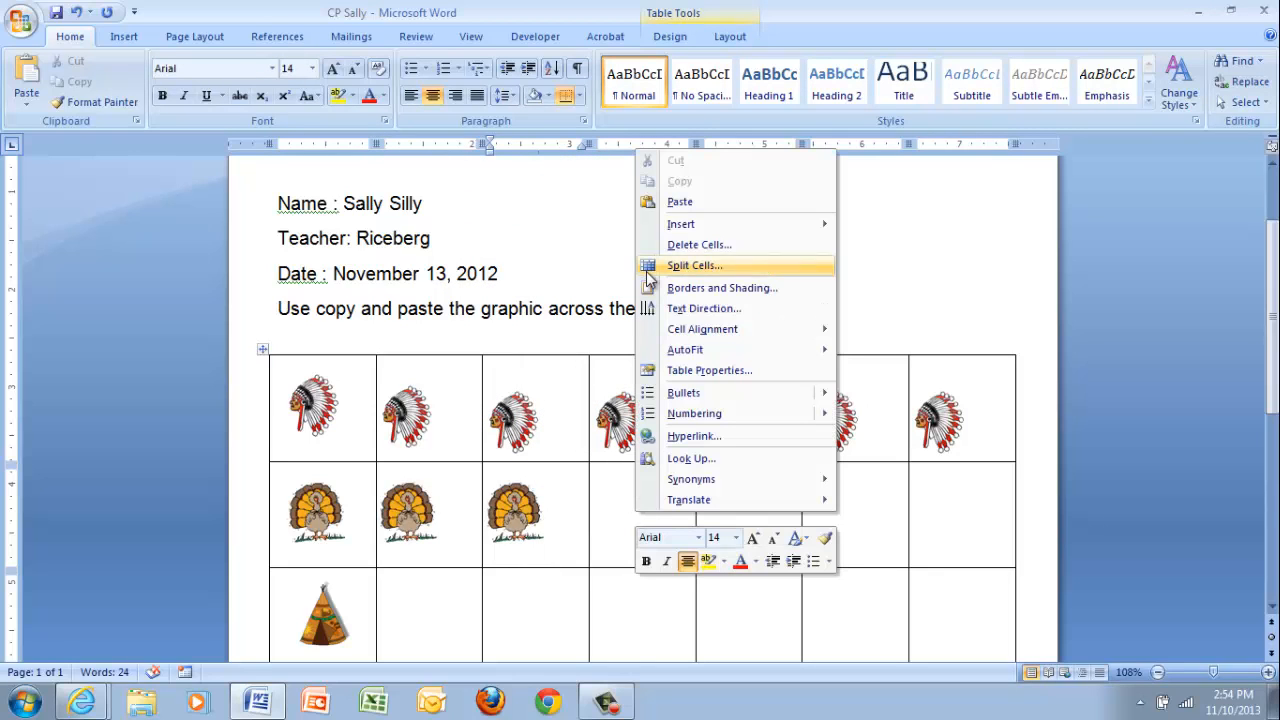
{"action": "left_click", "coordinate": [668, 202]}
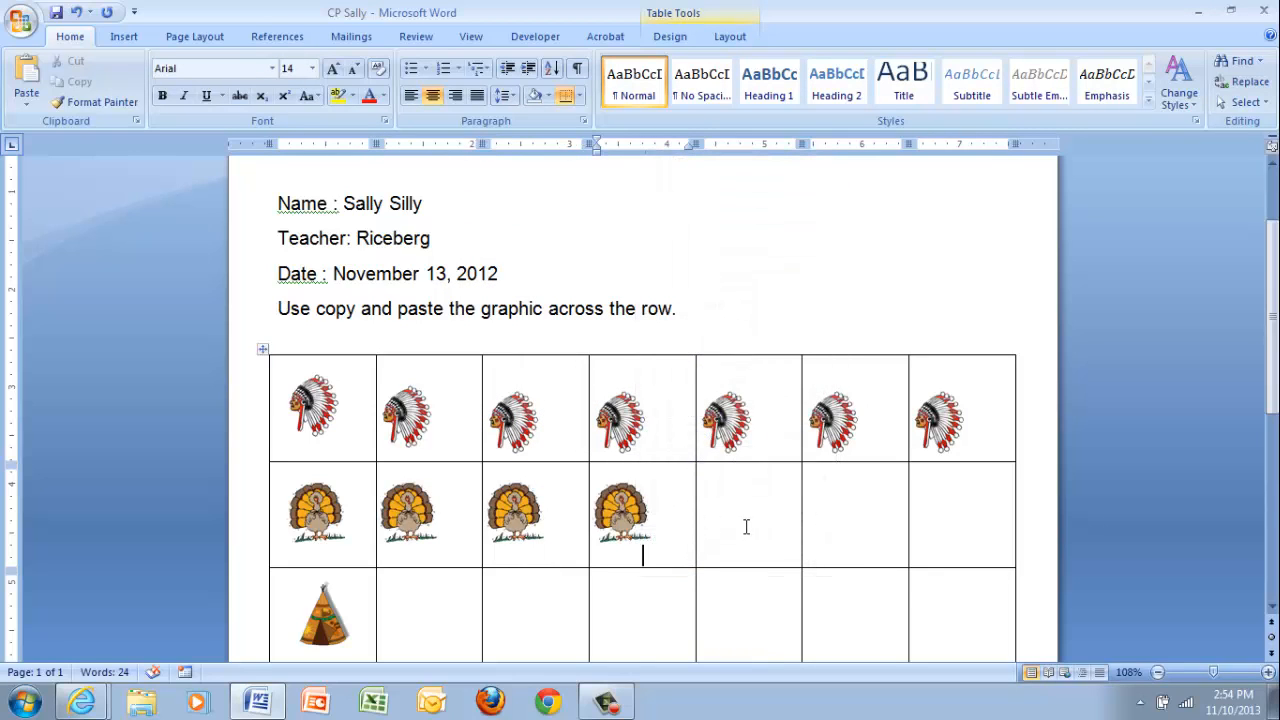
{"action": "right_click", "coordinate": [747, 532]}
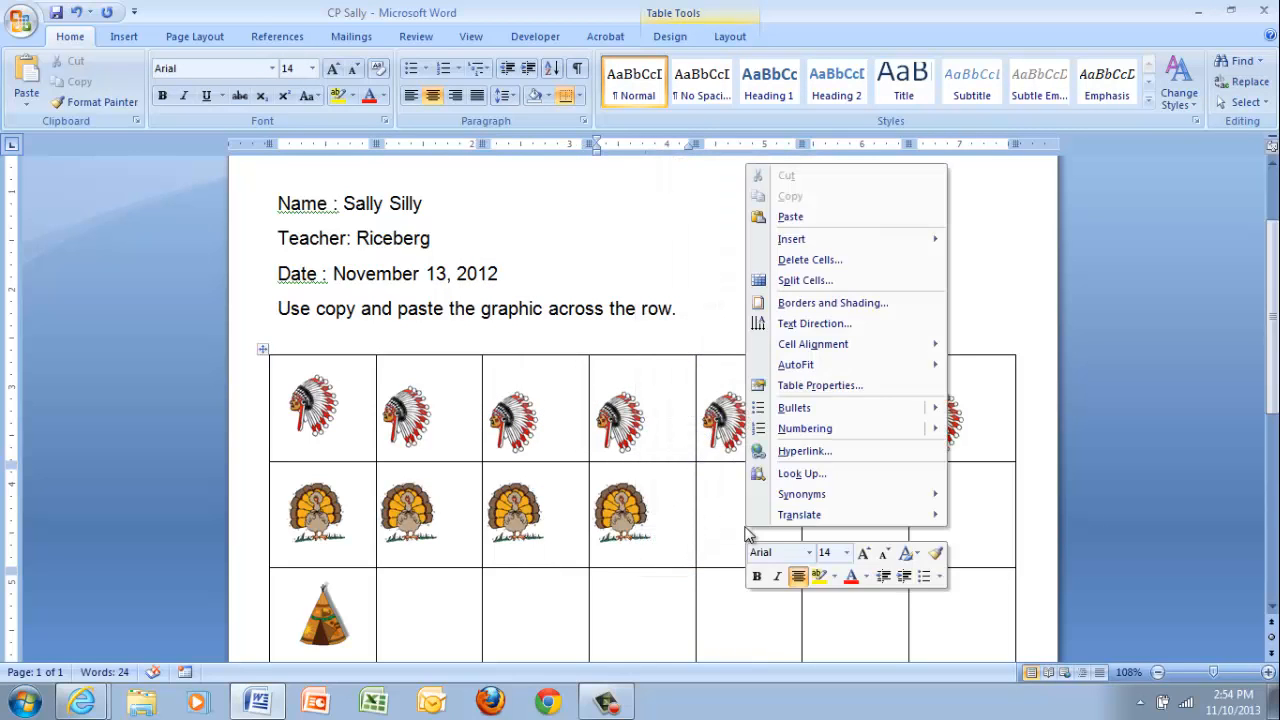
{"action": "left_click", "coordinate": [790, 216]}
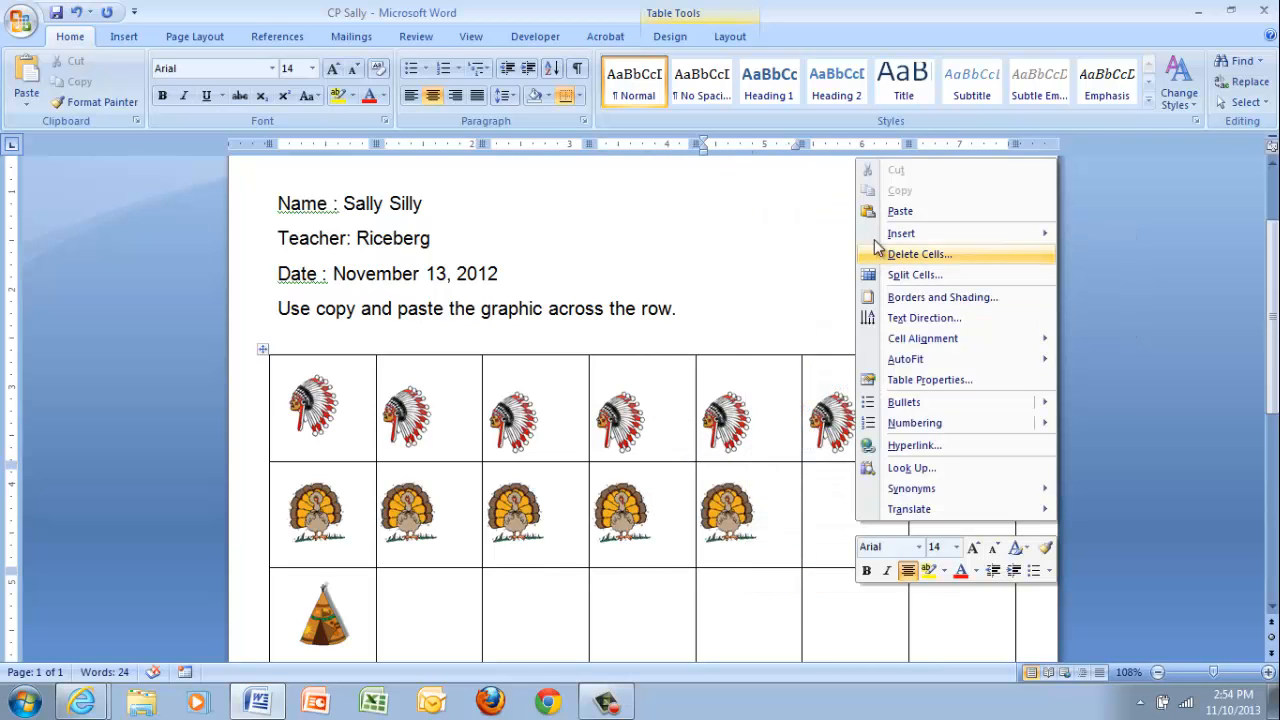
{"action": "left_click", "coordinate": [900, 211]}
{"action": "right_click", "coordinate": [958, 537]}
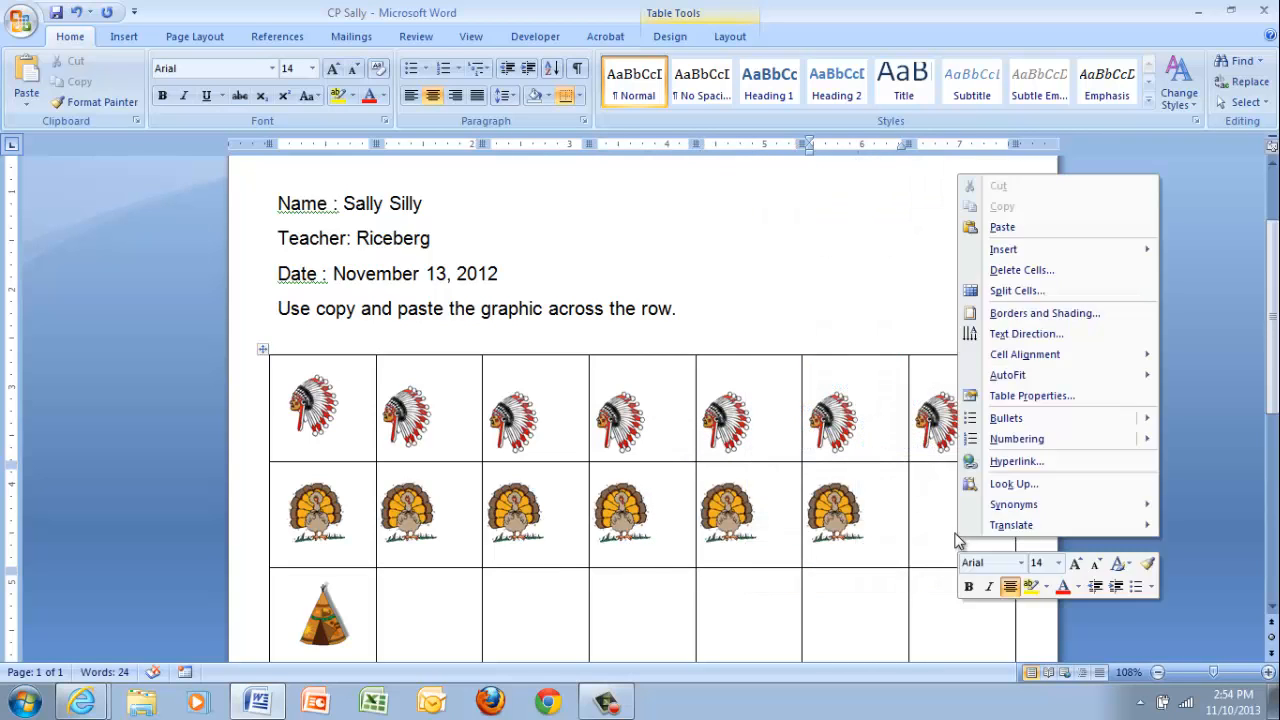
{"action": "left_click", "coordinate": [964, 231]}
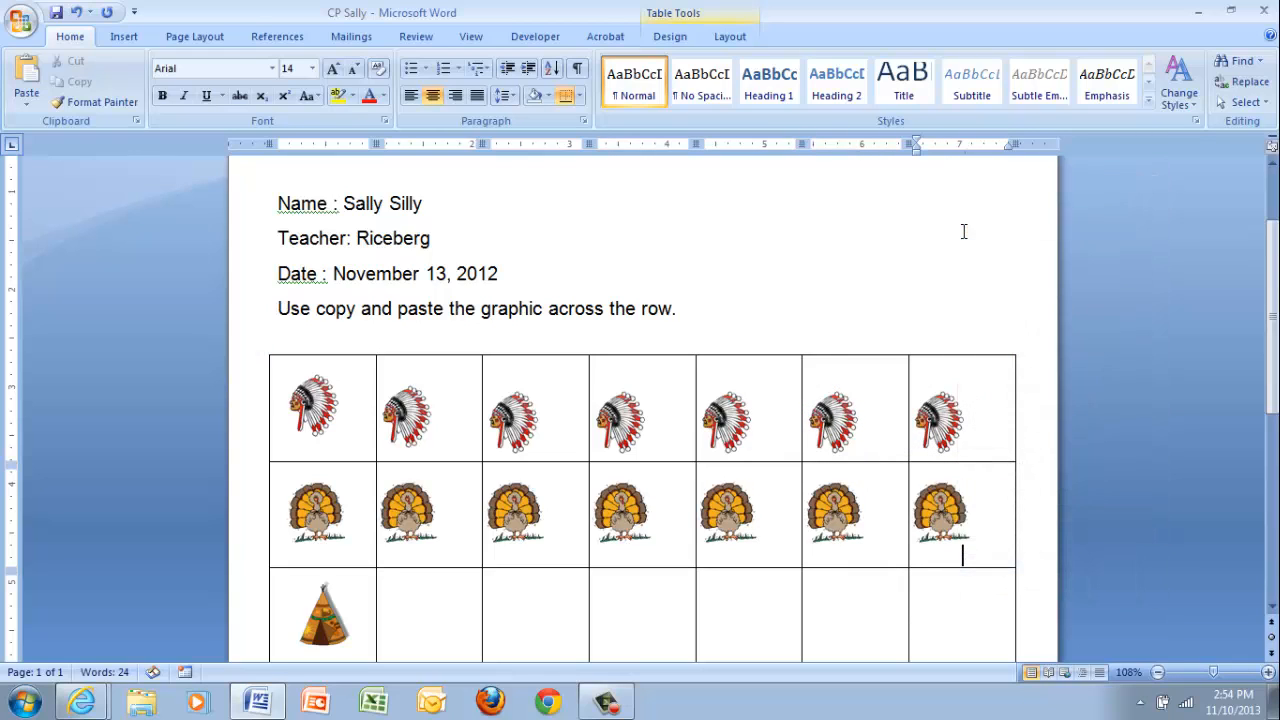
Step: Save the worksheet and quit Word without keeping the copied content available to other applications
{"action": "left_click", "coordinate": [1074, 566]}
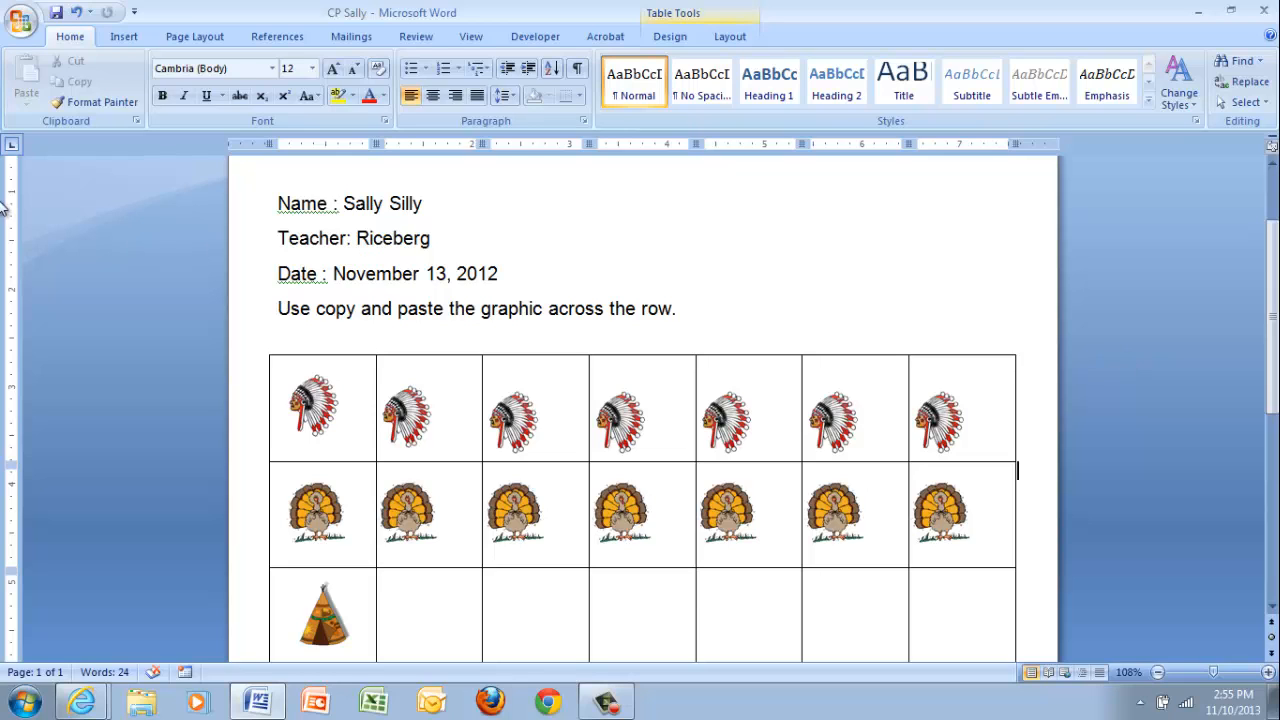
{"action": "left_click", "coordinate": [20, 22]}
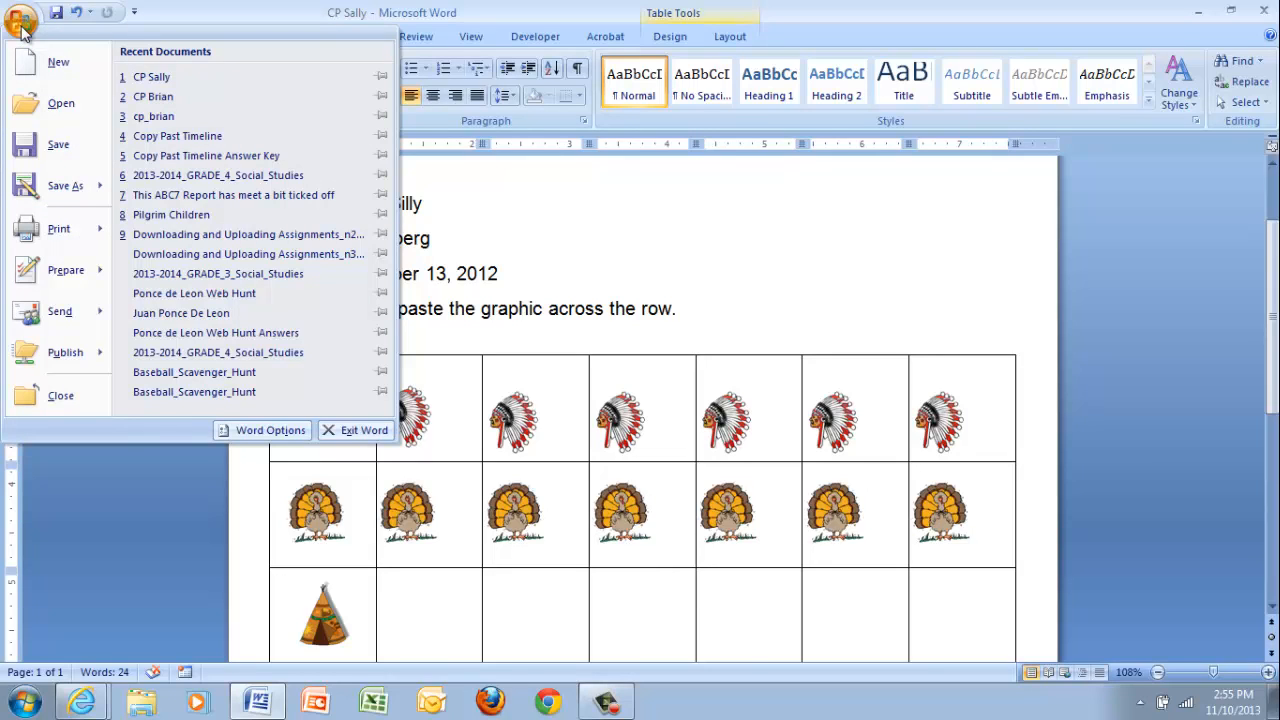
{"action": "left_click", "coordinate": [49, 139]}
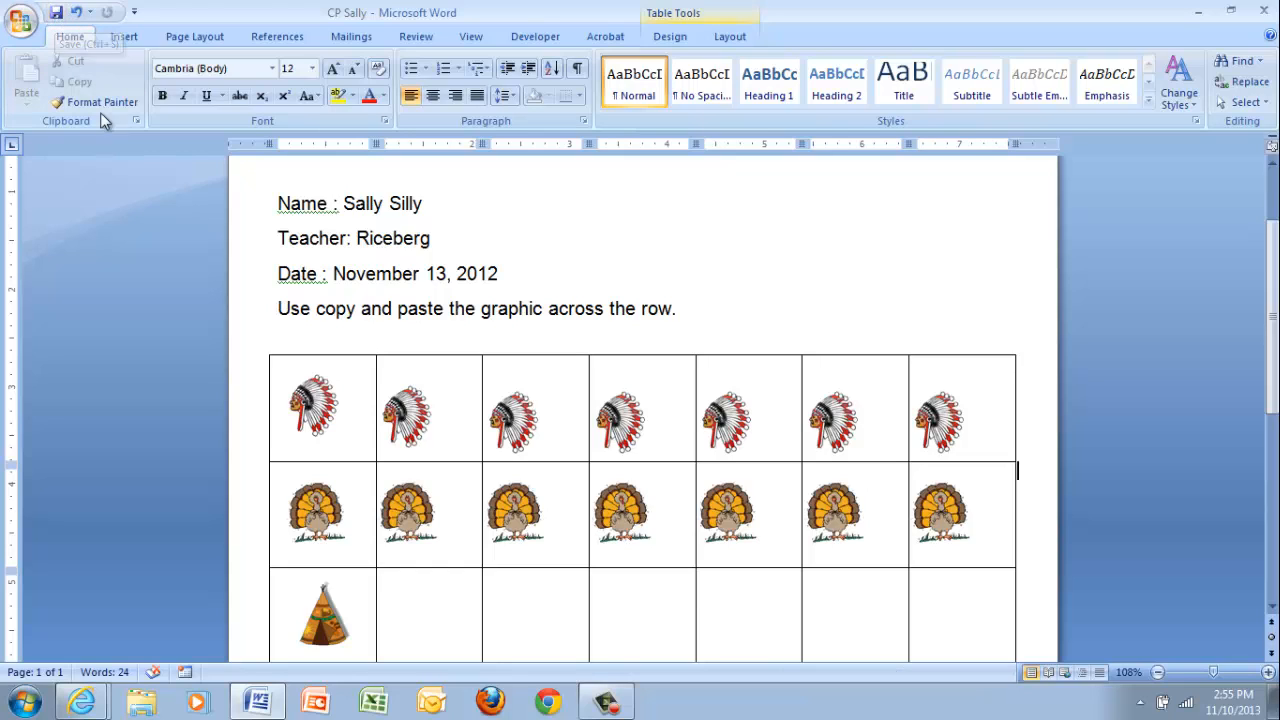
{"action": "left_click", "coordinate": [57, 14]}
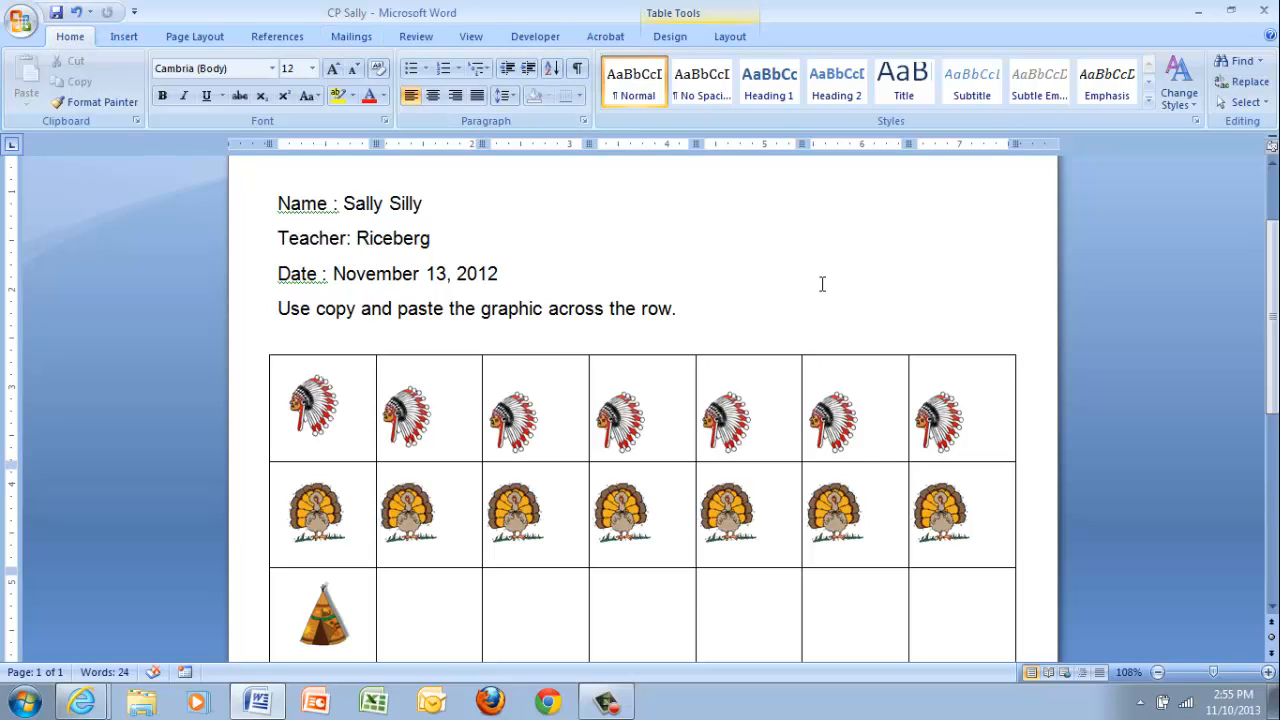
{"action": "left_click", "coordinate": [1266, 12]}
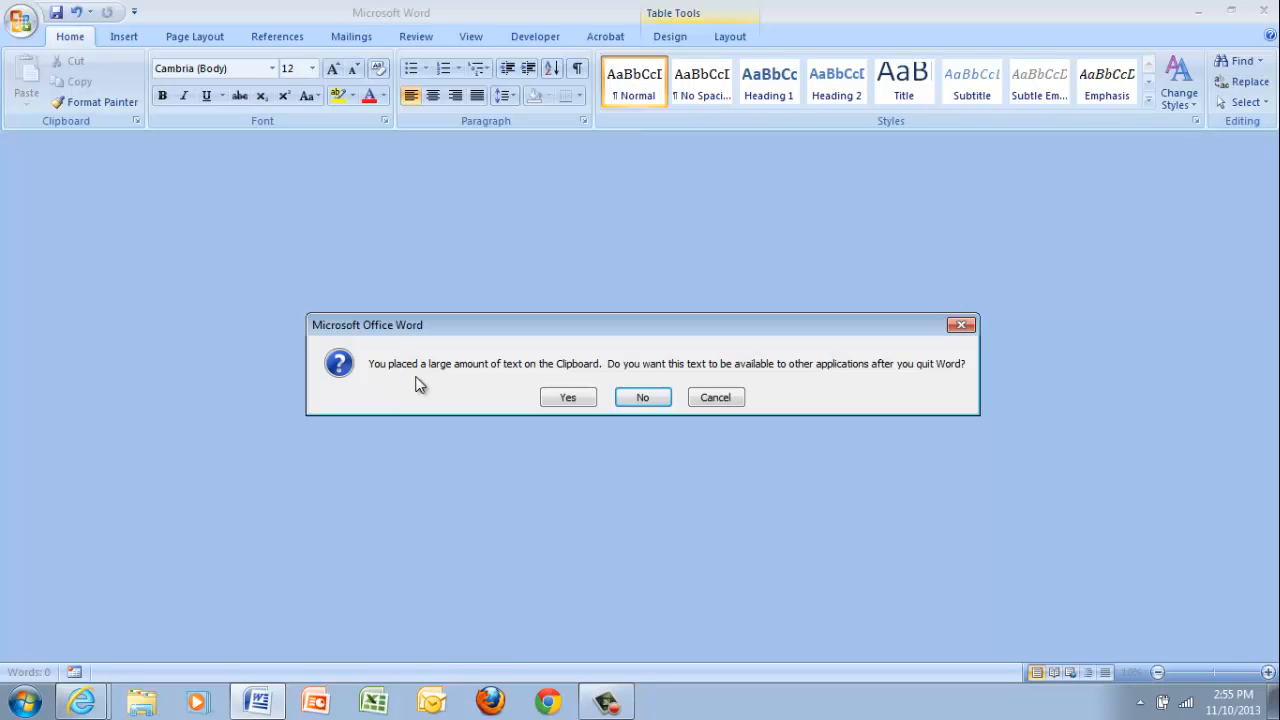
{"action": "left_click", "coordinate": [643, 398]}
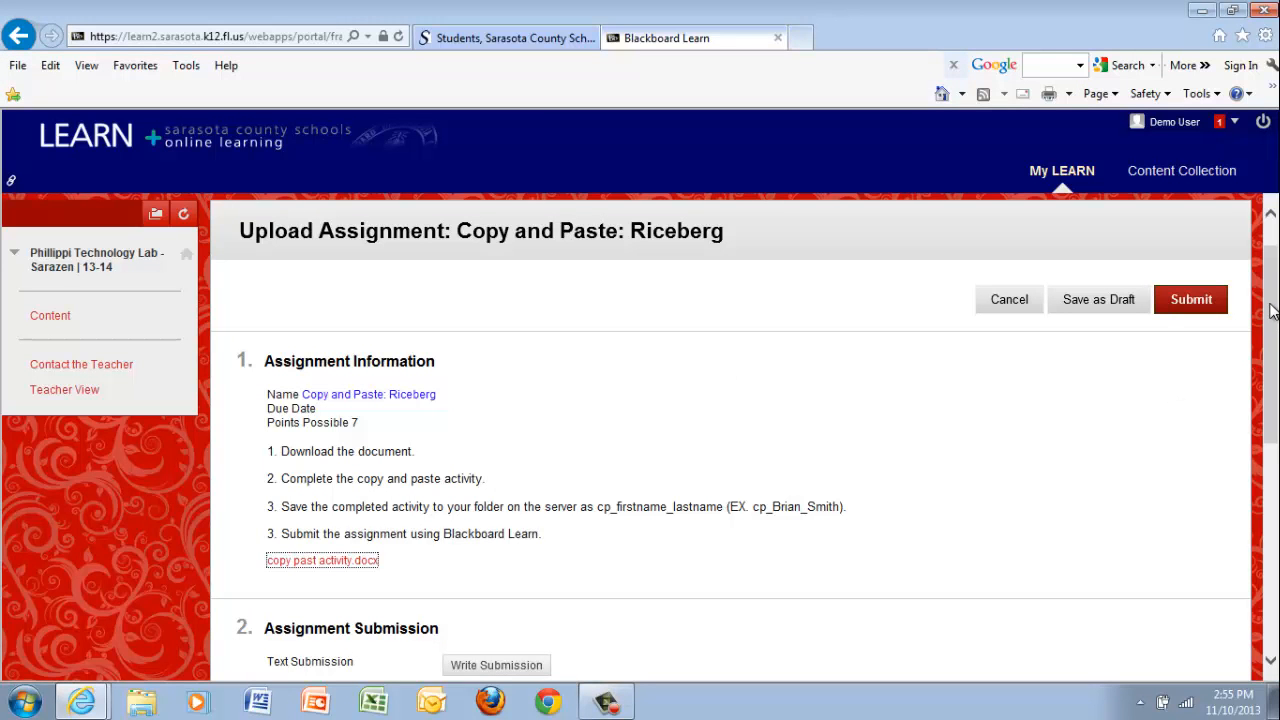
Step: Attach the file CP Sally from the Documents library to the Copy and Paste assignment submission in the browser
{"action": "left_click_drag", "start_coordinate": [1273, 311], "coordinate": [1276, 406]}
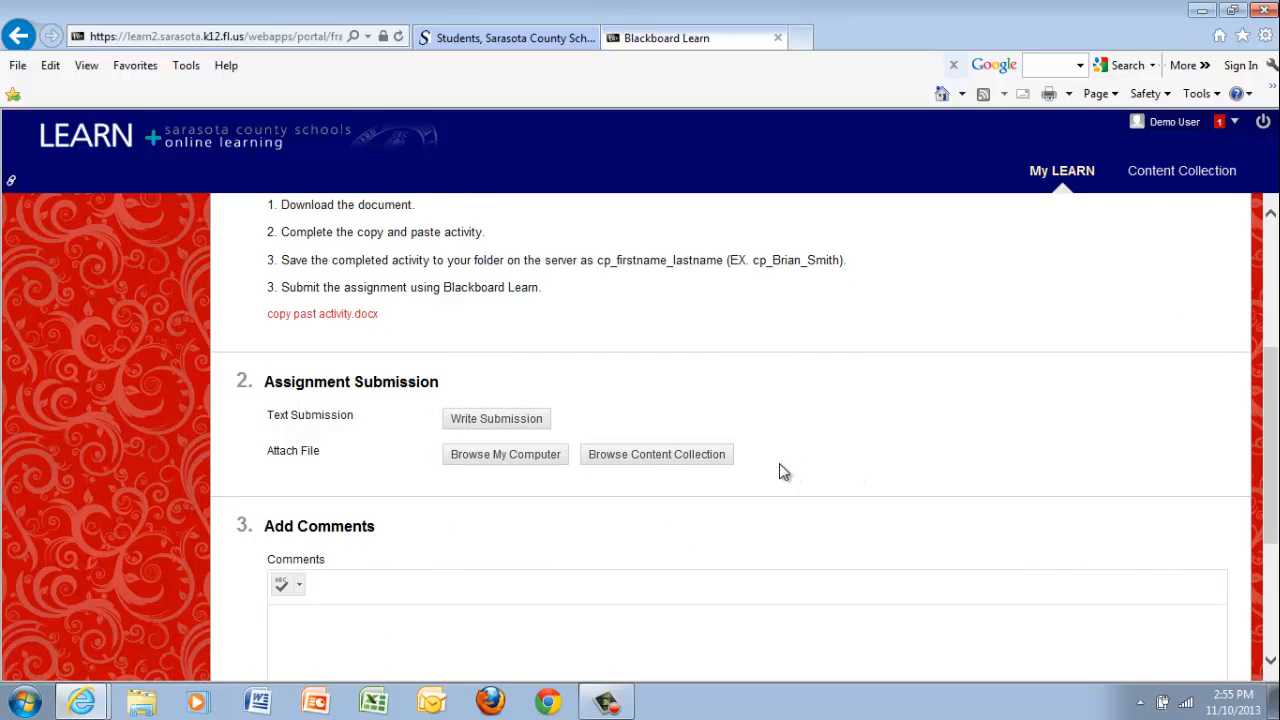
{"action": "left_click", "coordinate": [535, 457]}
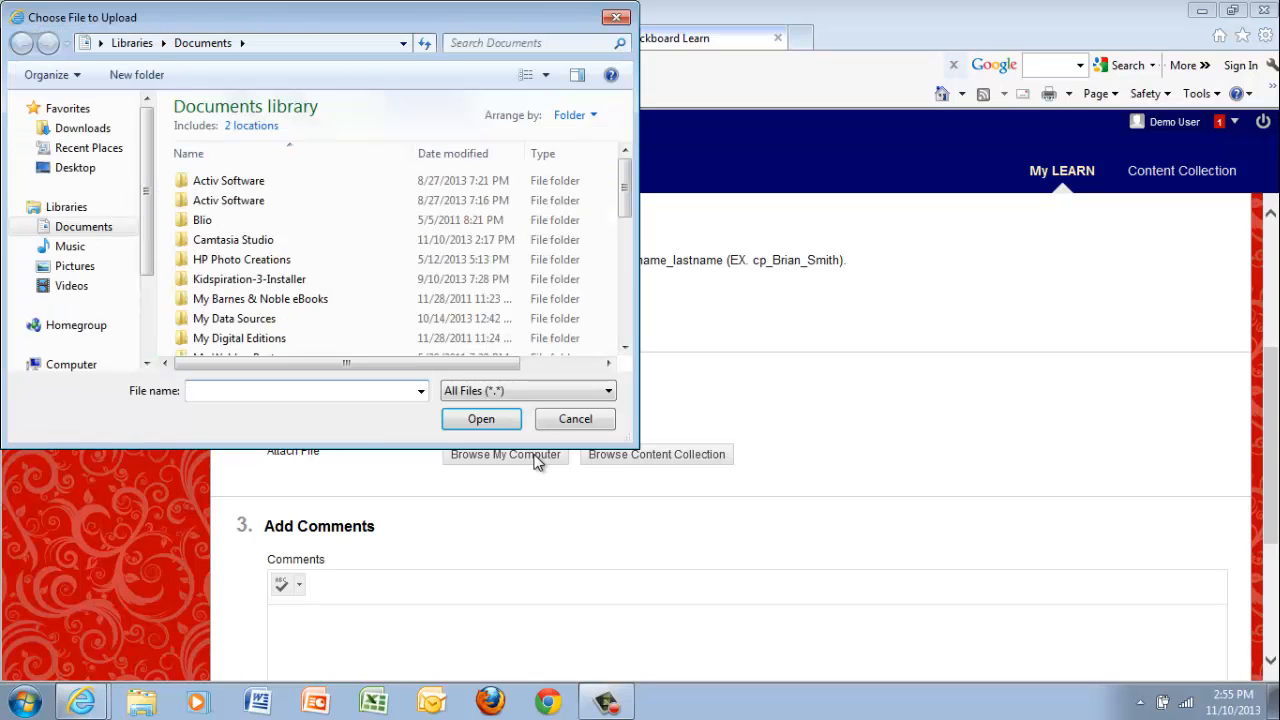
{"action": "left_click_drag", "start_coordinate": [625, 200], "coordinate": [624, 252]}
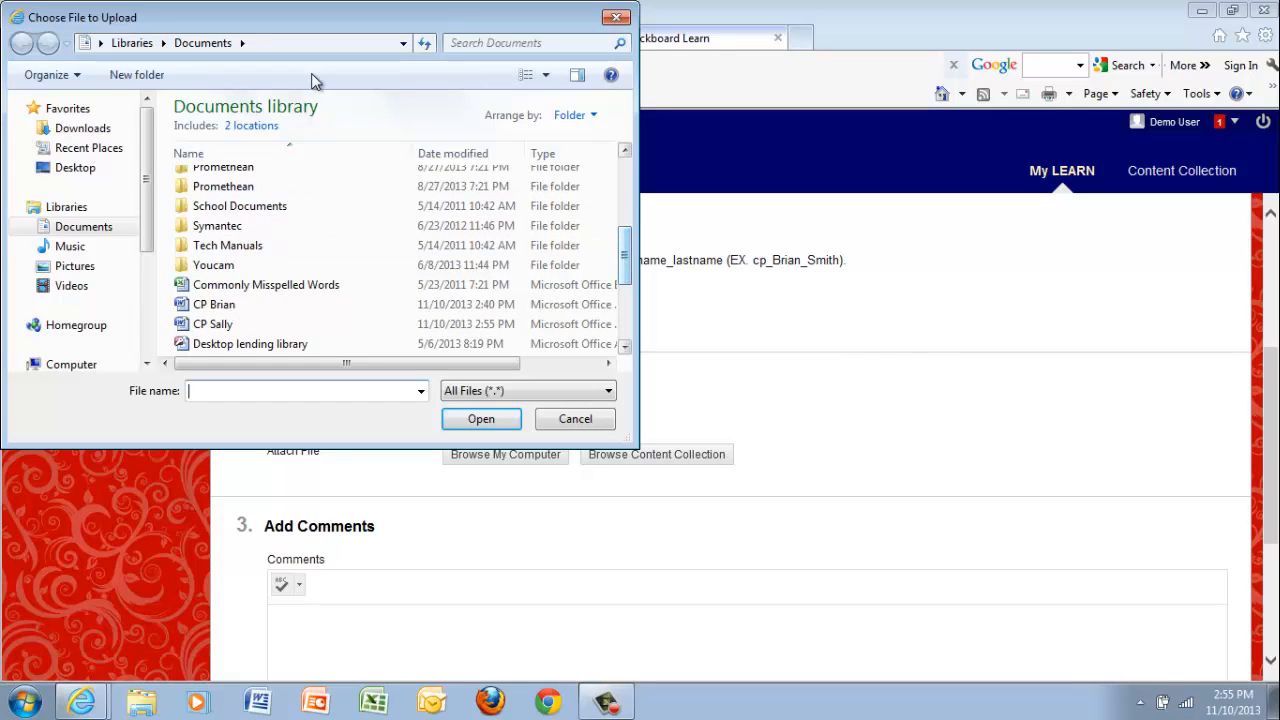
{"action": "left_click", "coordinate": [218, 330]}
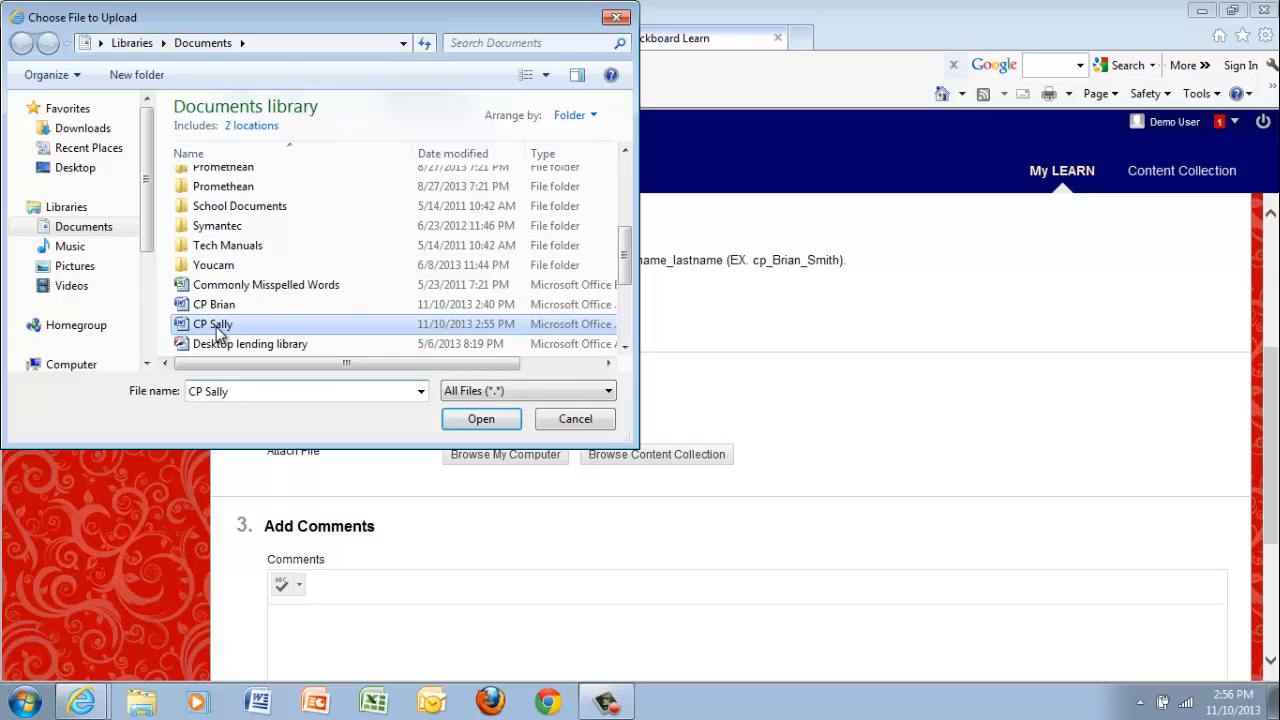
{"action": "left_click", "coordinate": [502, 426]}
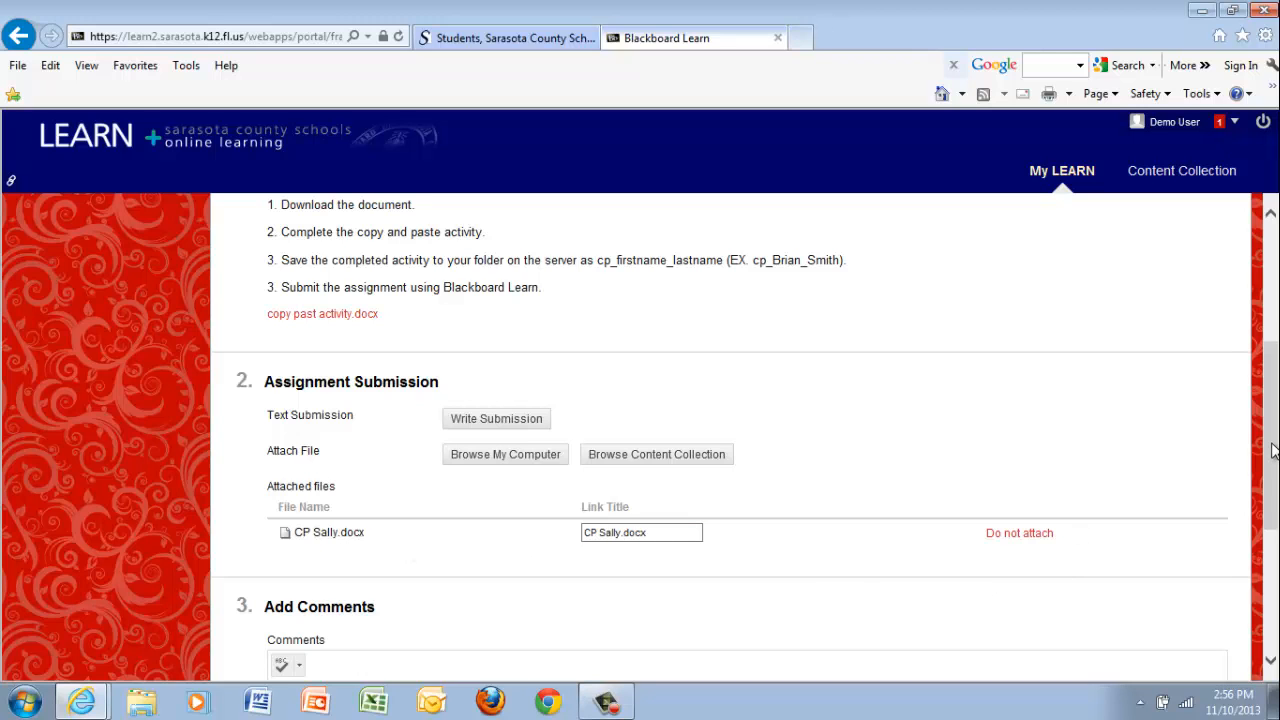
Step: Submit the assignment with the attached worksheet and review the submitted document in the submission history
{"action": "left_click_drag", "start_coordinate": [1272, 455], "coordinate": [1273, 541]}
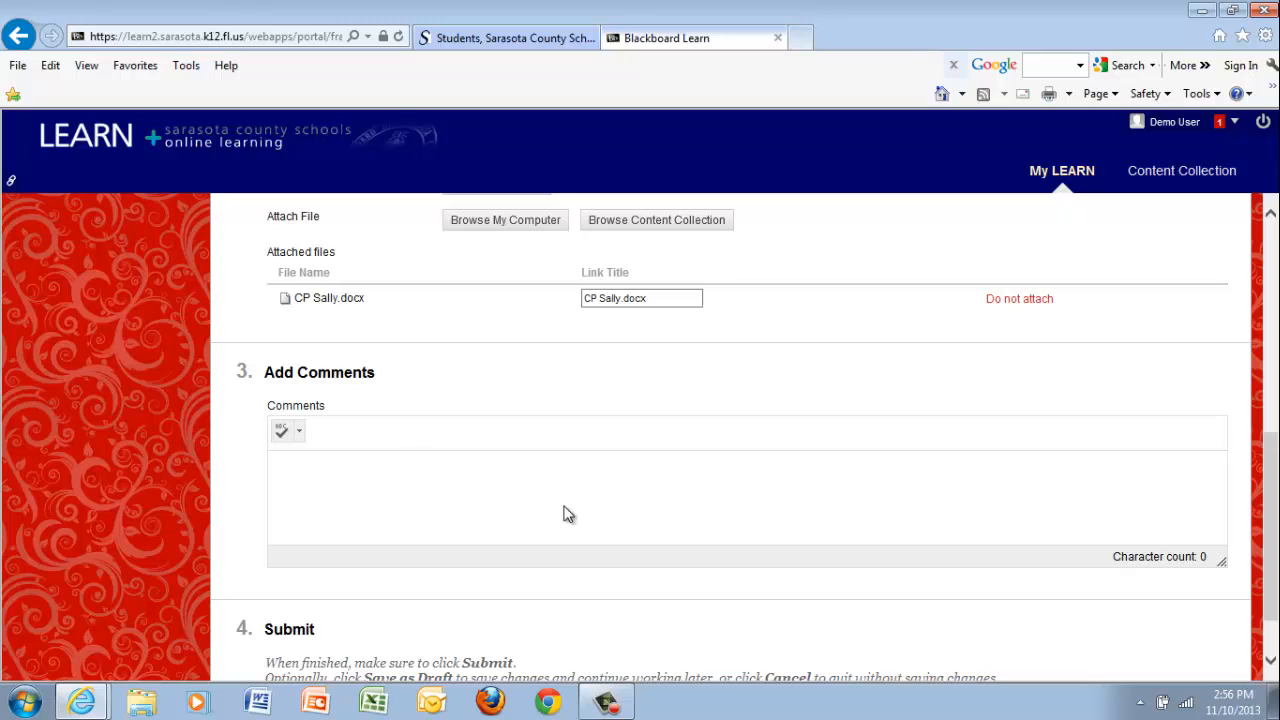
{"action": "left_click_drag", "start_coordinate": [1272, 505], "coordinate": [1274, 607]}
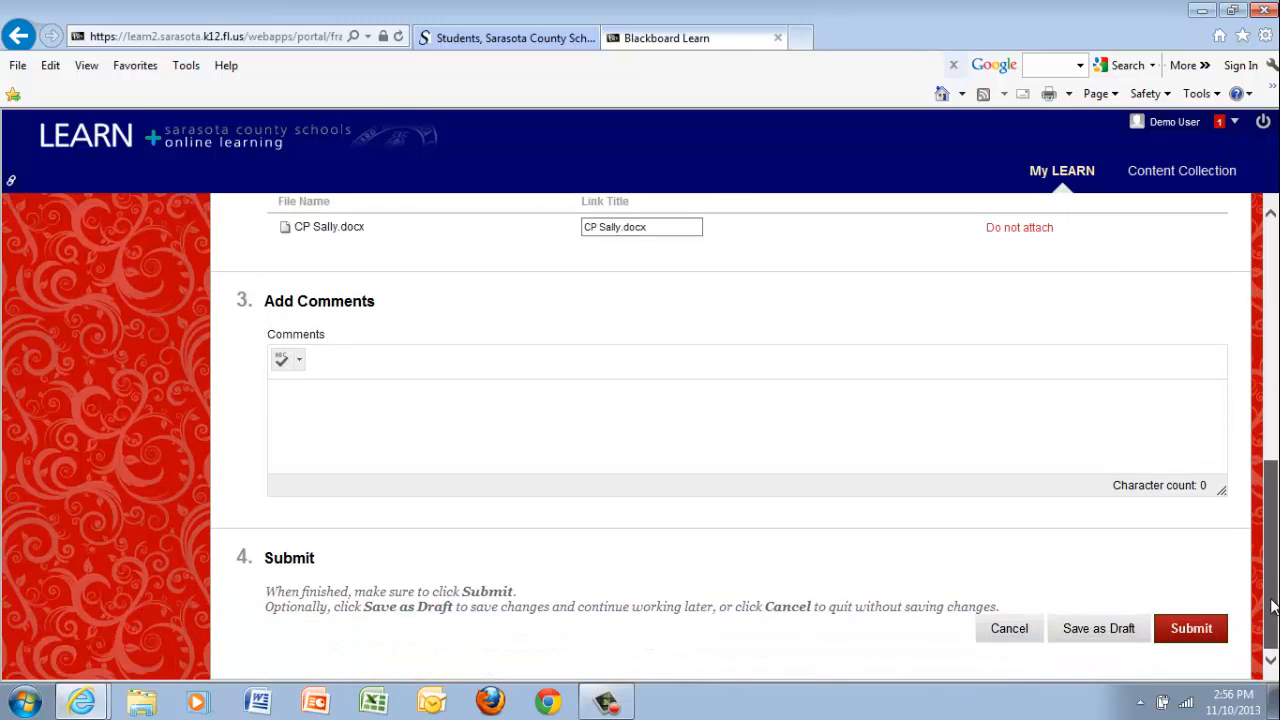
{"action": "left_click", "coordinate": [1183, 631]}
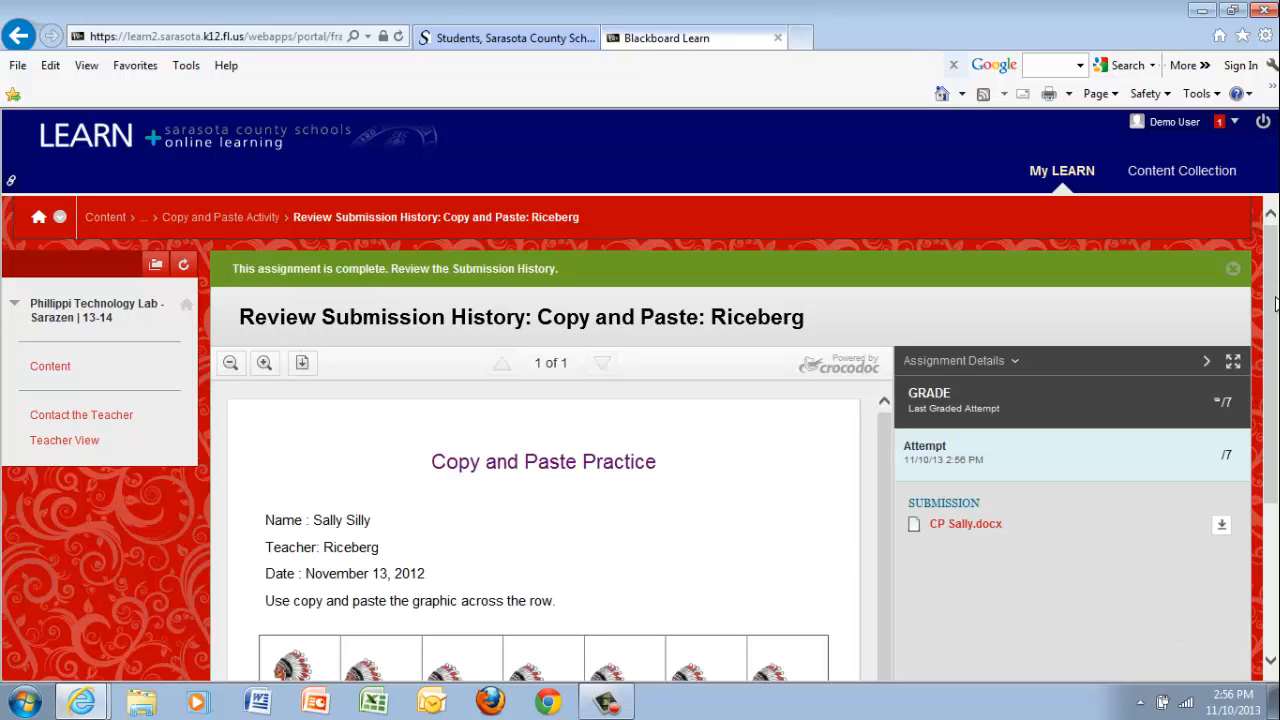
{"action": "left_click_drag", "start_coordinate": [1276, 304], "coordinate": [1276, 392]}
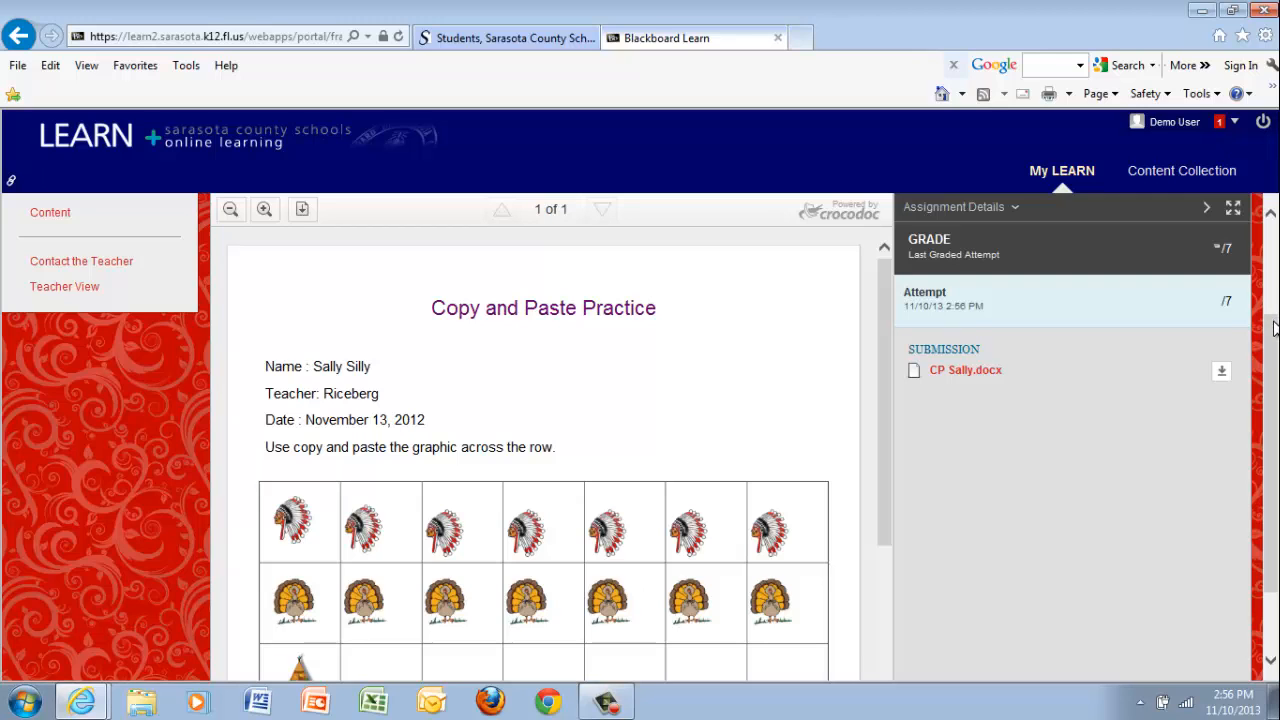
{"action": "left_click_drag", "start_coordinate": [1275, 338], "coordinate": [1276, 284]}
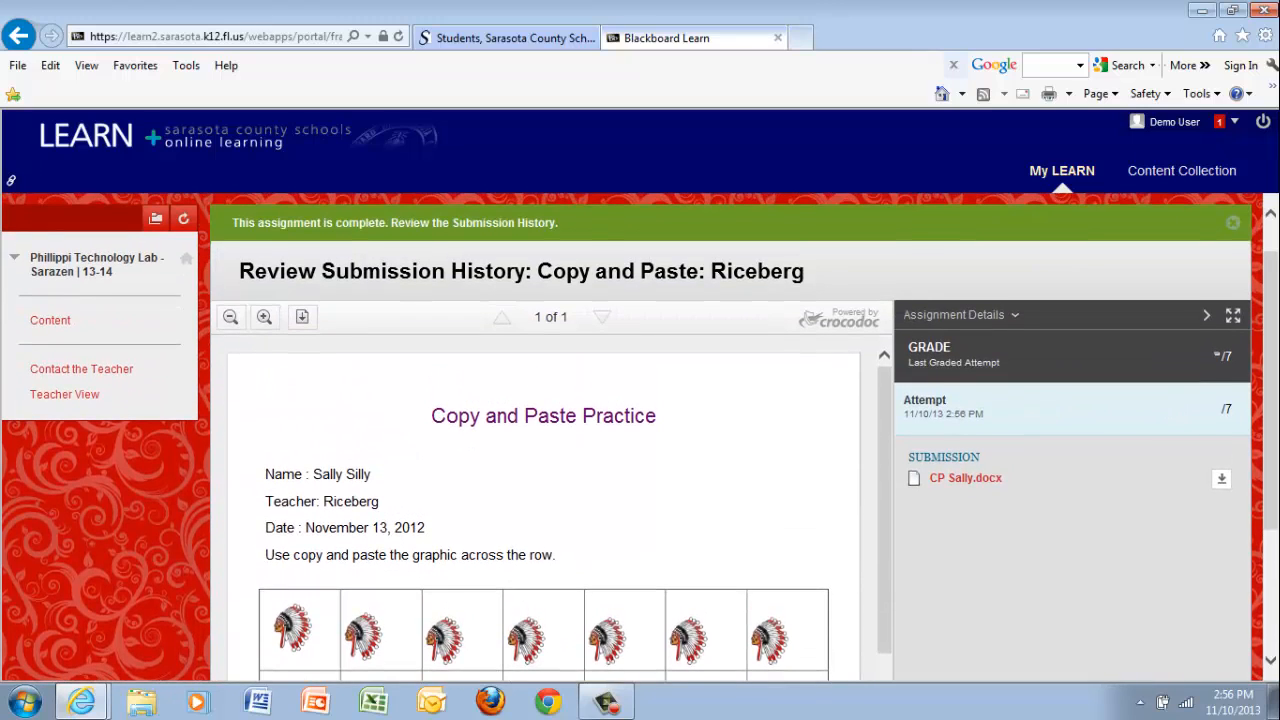
Step: Log out of Blackboard Learn and close the browser with all its tabs
{"action": "left_click", "coordinate": [1263, 124]}
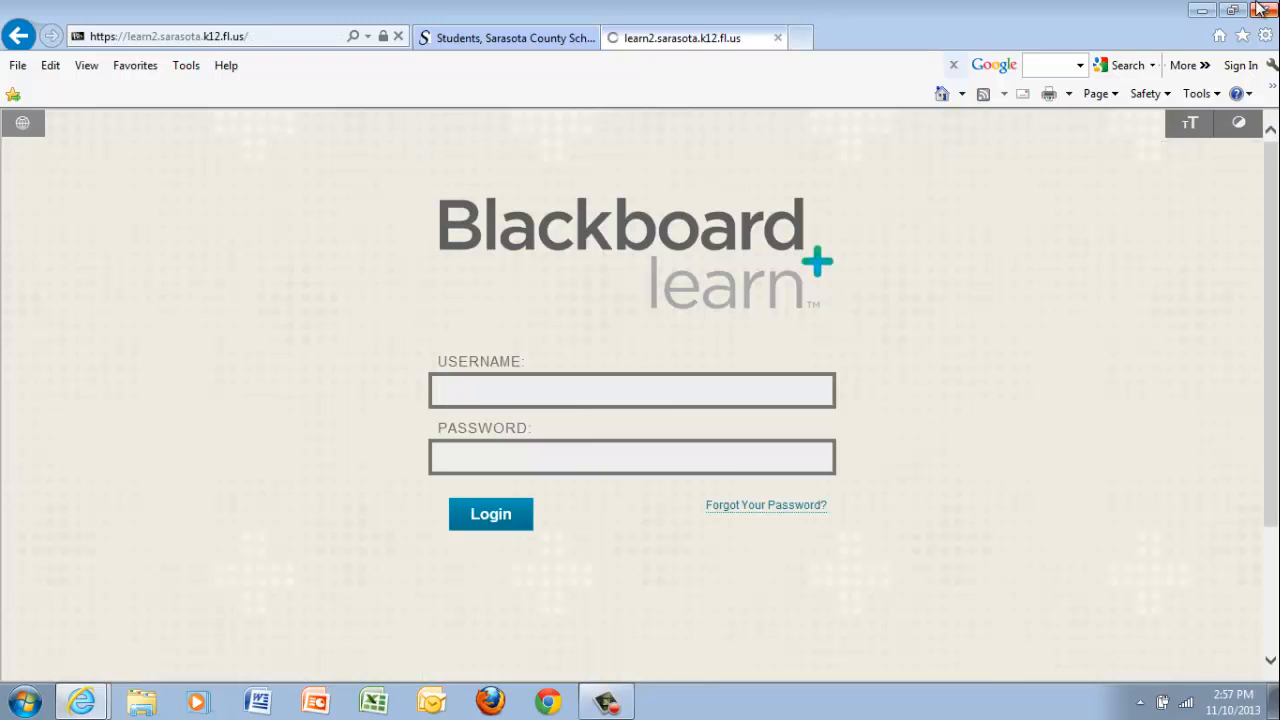
{"action": "left_click", "coordinate": [1263, 9]}
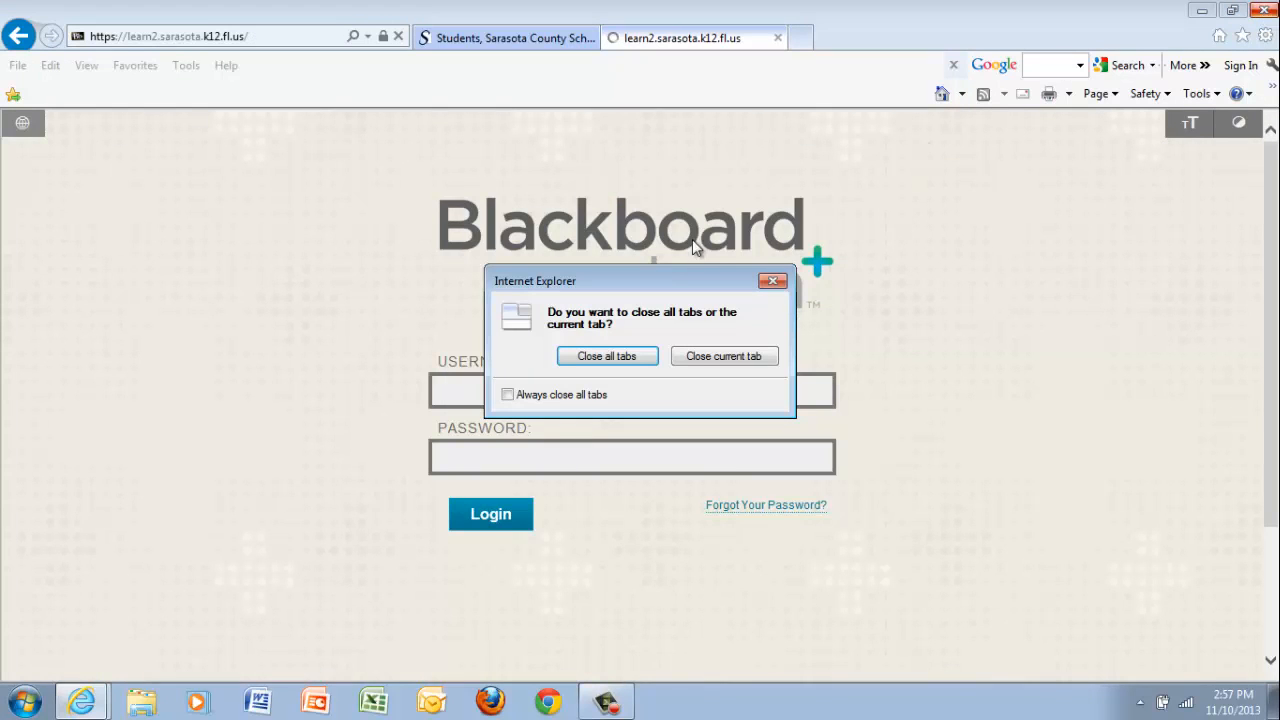
{"action": "left_click", "coordinate": [630, 356]}
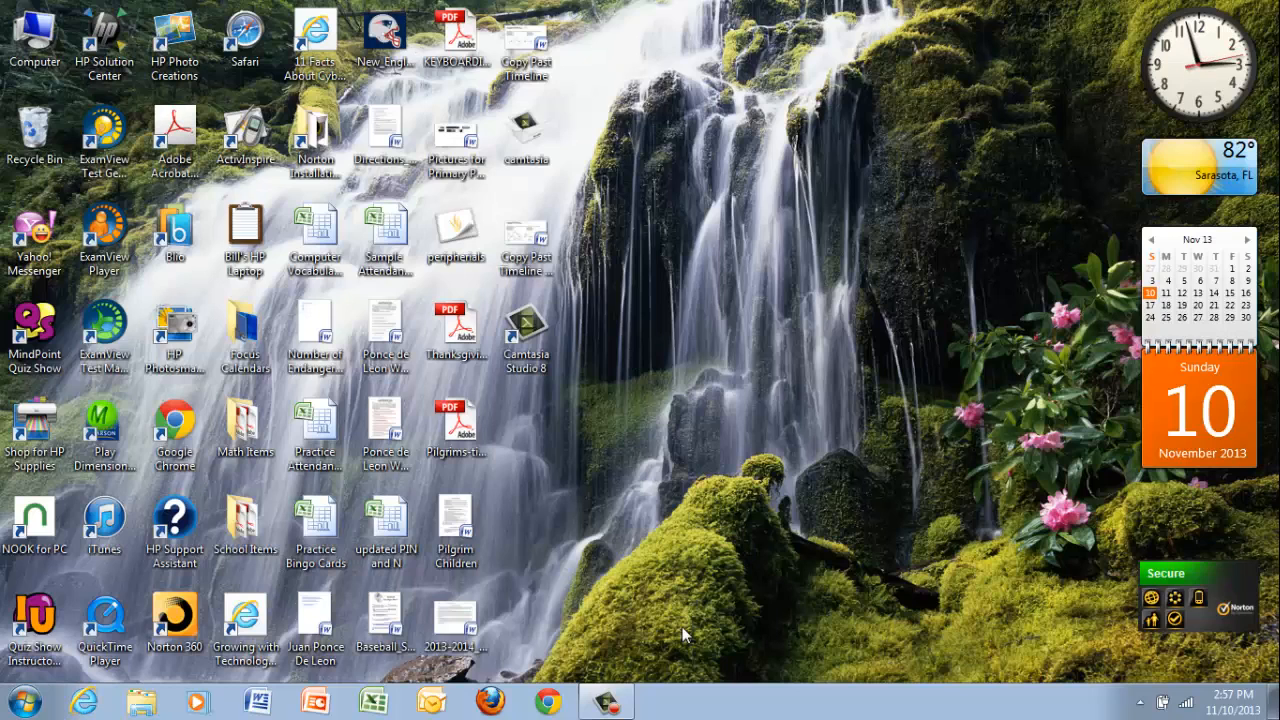
{"action": "left_click", "coordinate": [607, 705]}
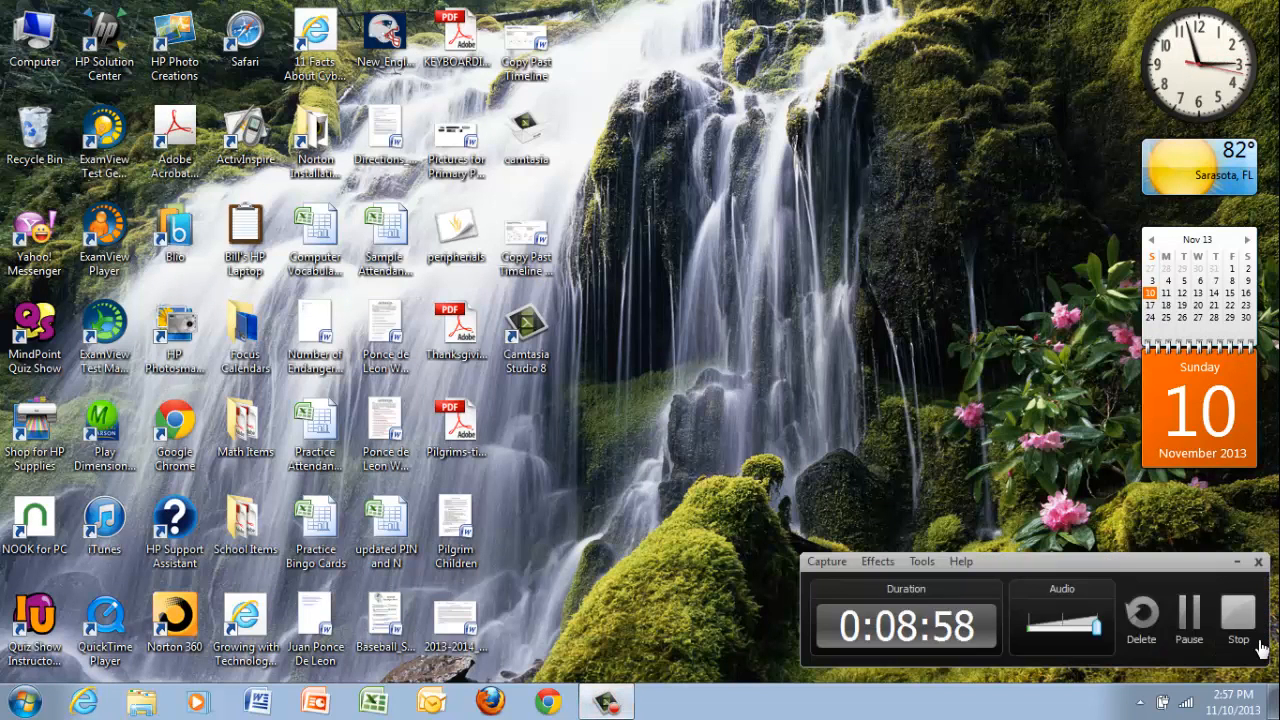